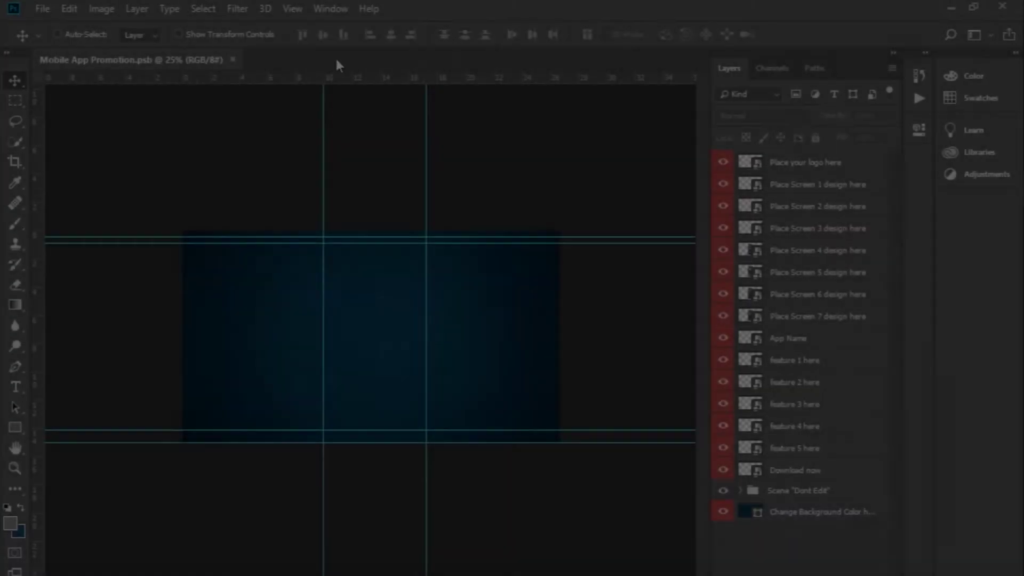
Show the video timeline and move the playhead to about 2 seconds, where the logo placeholder appears
left_click(330, 8)
left_click(387, 515)
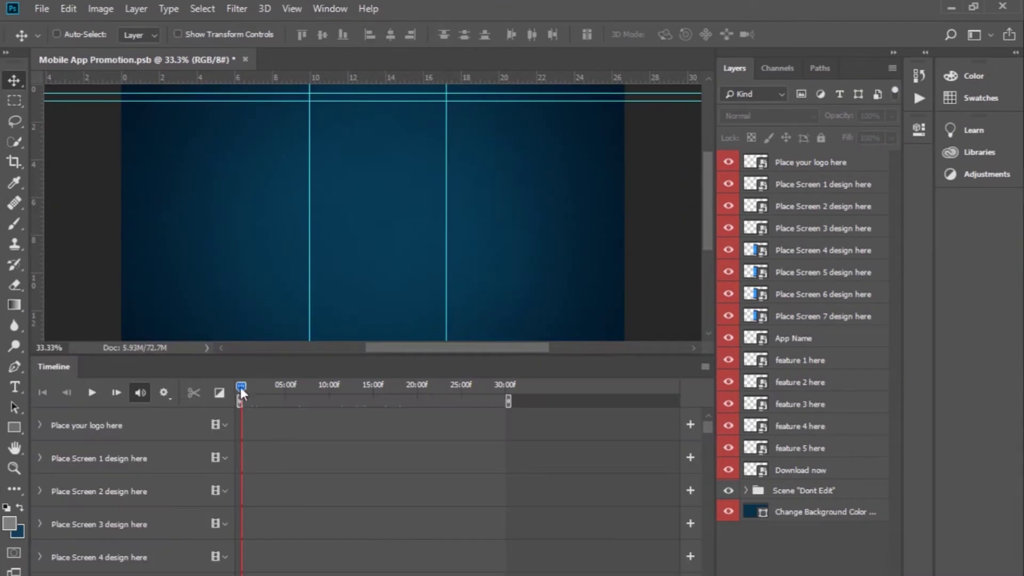
left_click_drag(322, 399, 256, 388)
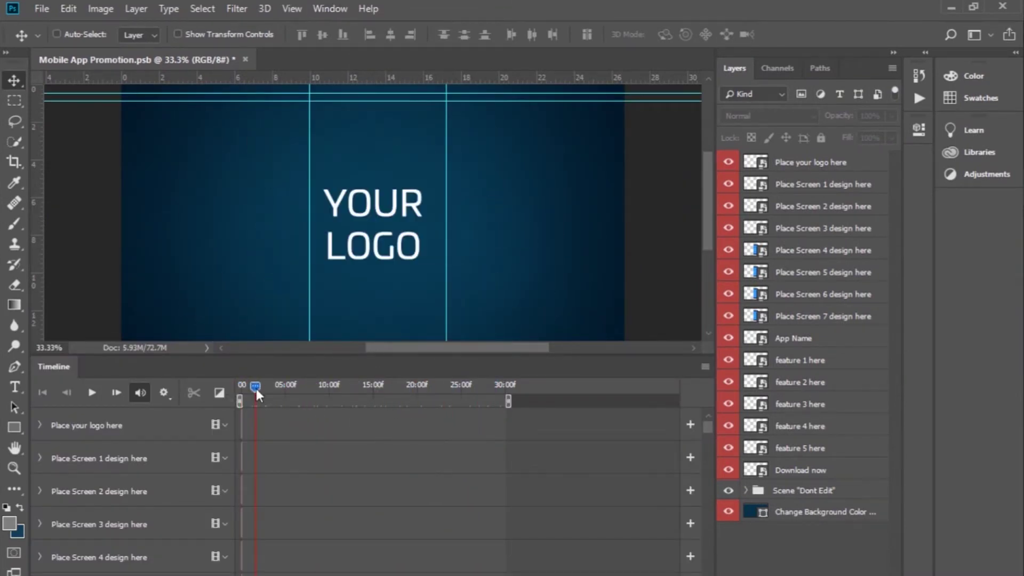
Try a different hue for the background color layer
double_click(752, 513)
left_click_drag(687, 264, 687, 368)
left_click(811, 196)
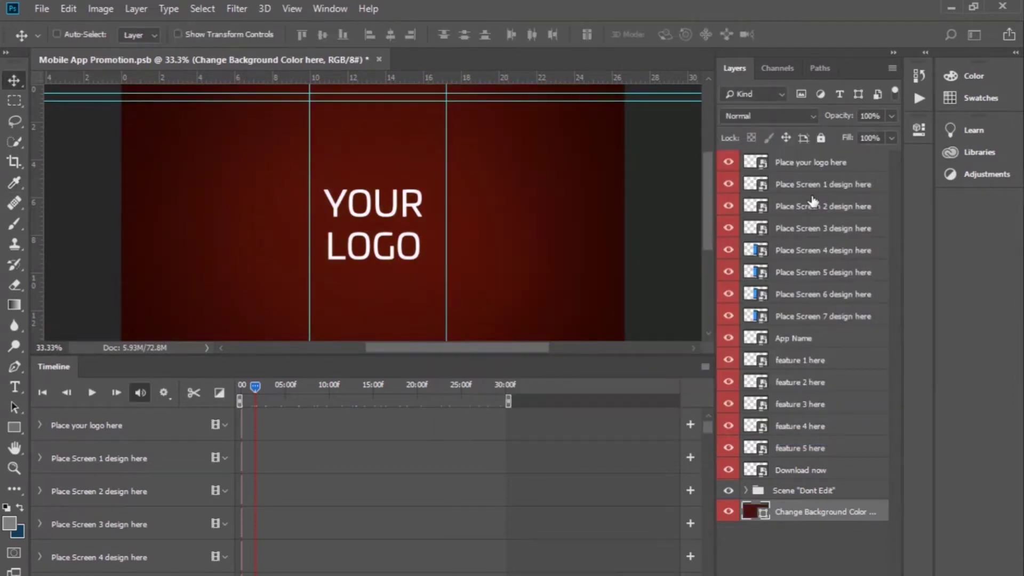
In the logo placeholder's smart object, hide the Your Logo text and place the Logo file as an embedded layer
double_click(749, 166)
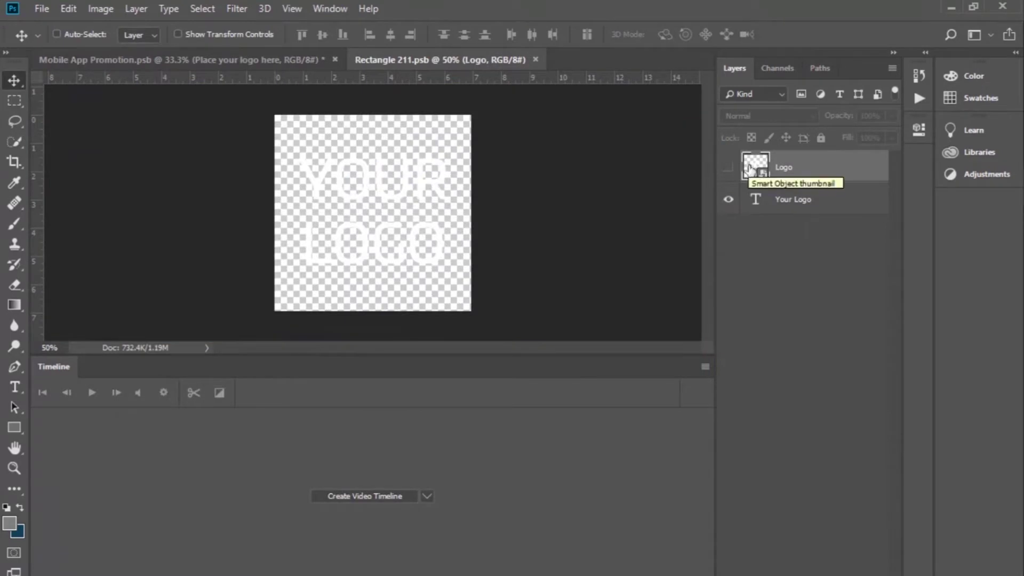
left_click(727, 200)
left_click(42, 9)
left_click(127, 306)
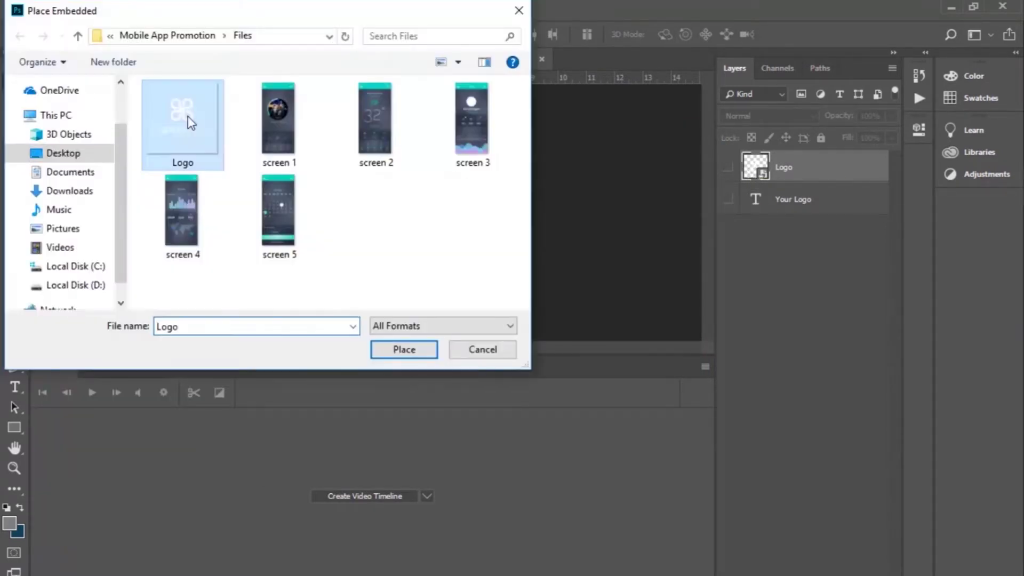
double_click(190, 119)
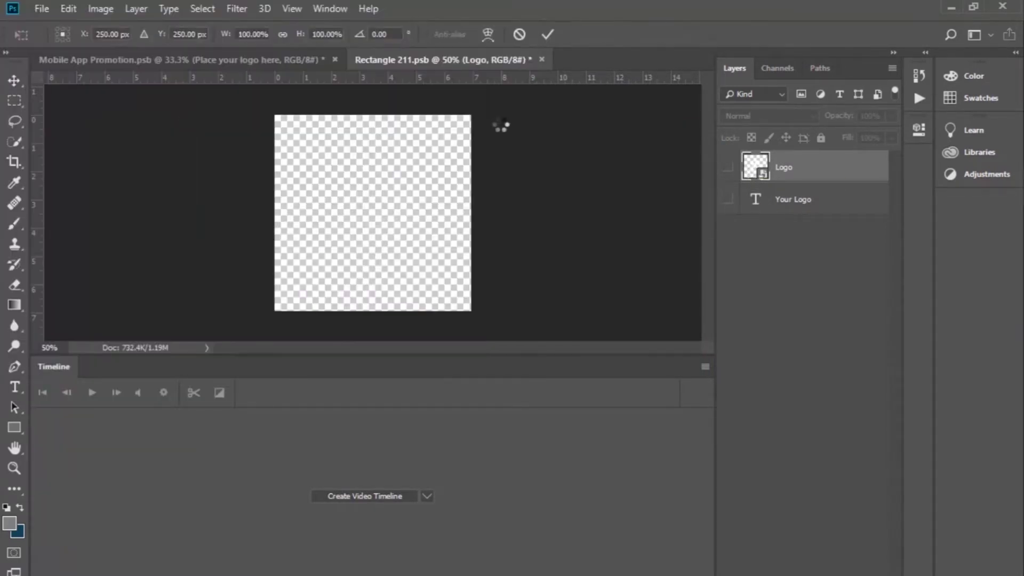
key("Return")
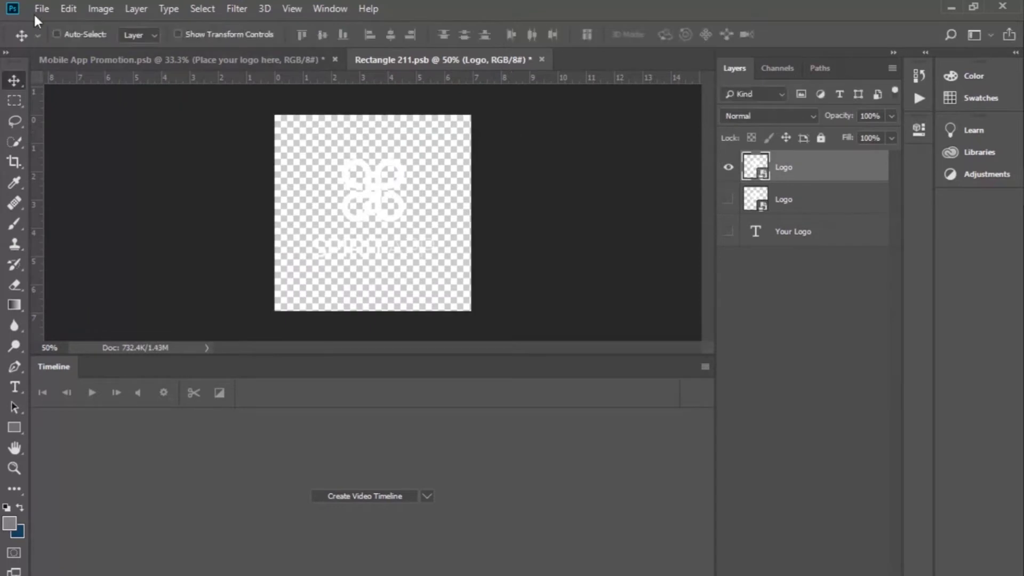
Save and close the logo smart object to update the promotion document
left_click(37, 10)
left_click(93, 168)
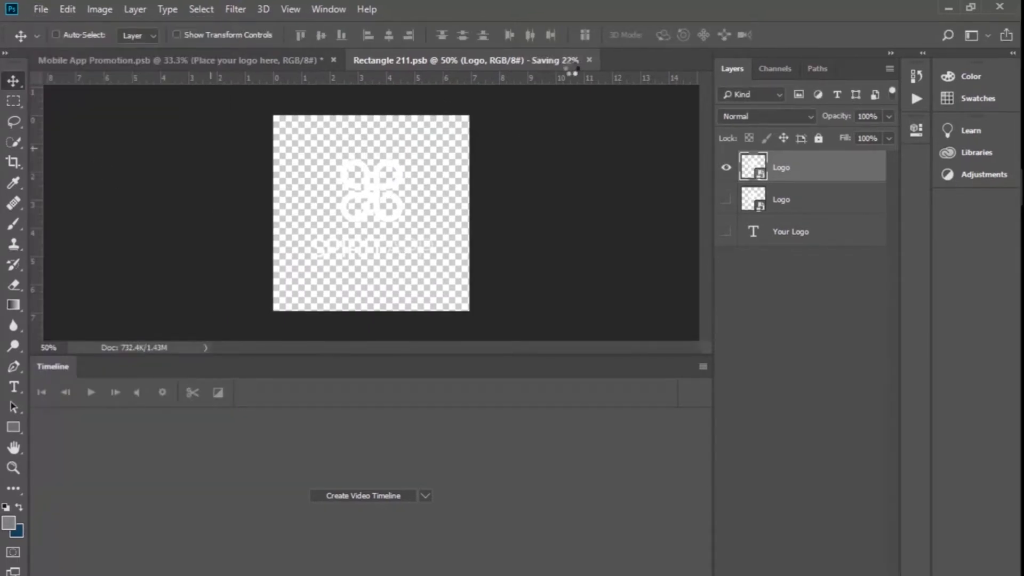
left_click(533, 60)
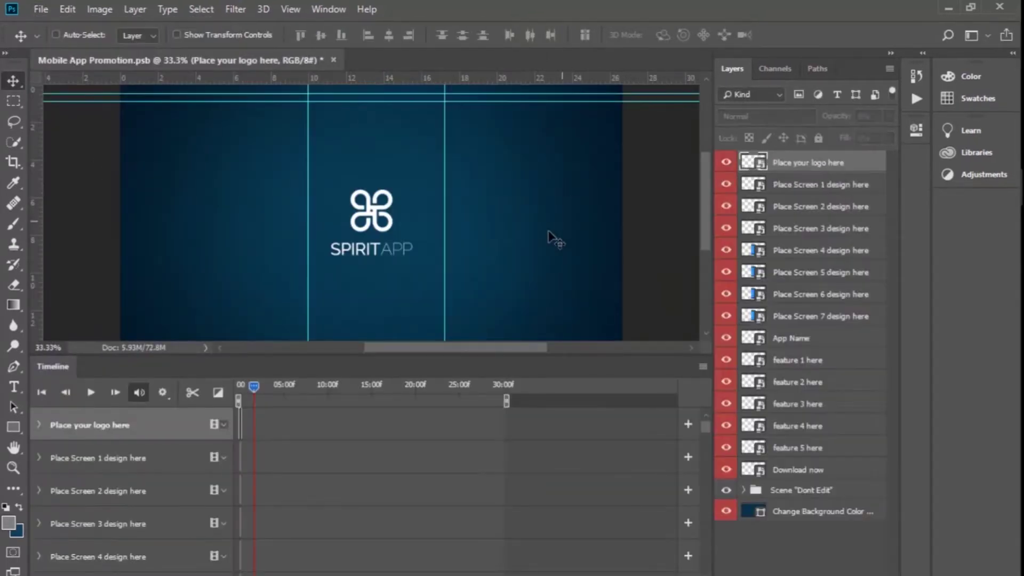
Go to the Feature #1 scene and embed the screen 1 image in the Screen 1 placeholder's smart object
left_click_drag(258, 387, 293, 385)
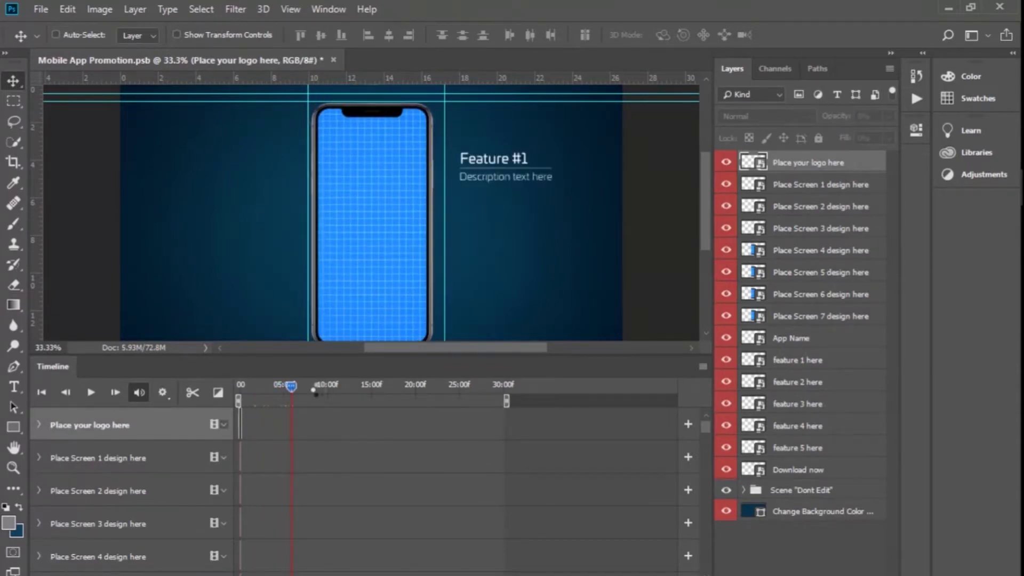
double_click(750, 193)
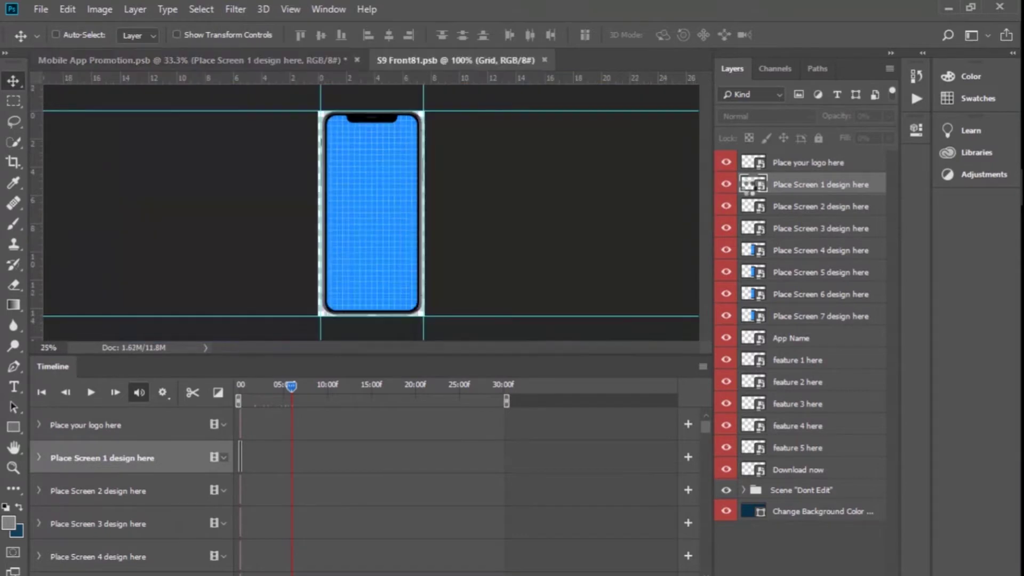
left_click(41, 9)
left_click(94, 307)
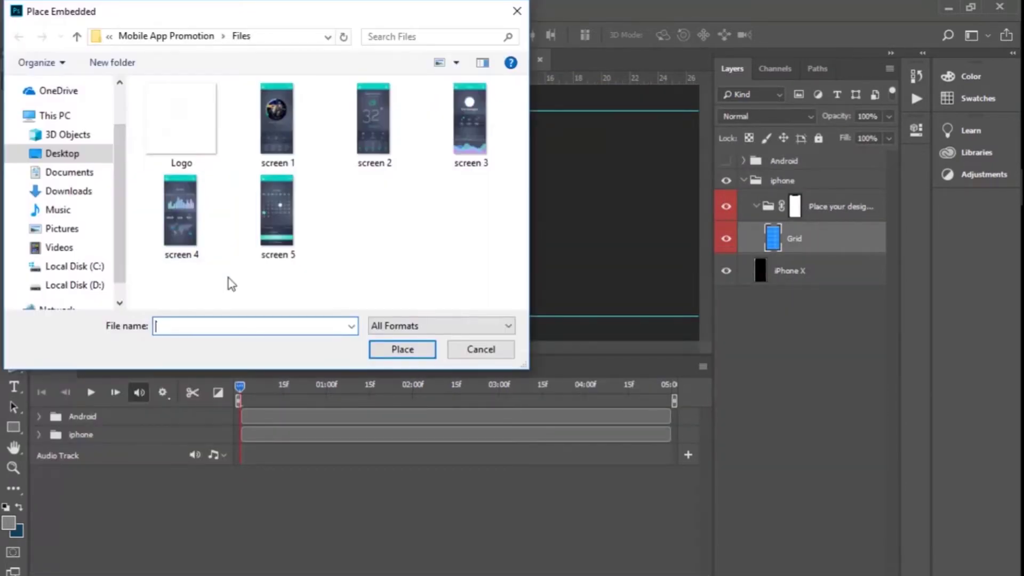
double_click(280, 127)
Save and close the Screen 1 smart object
left_click(41, 9)
left_click(75, 167)
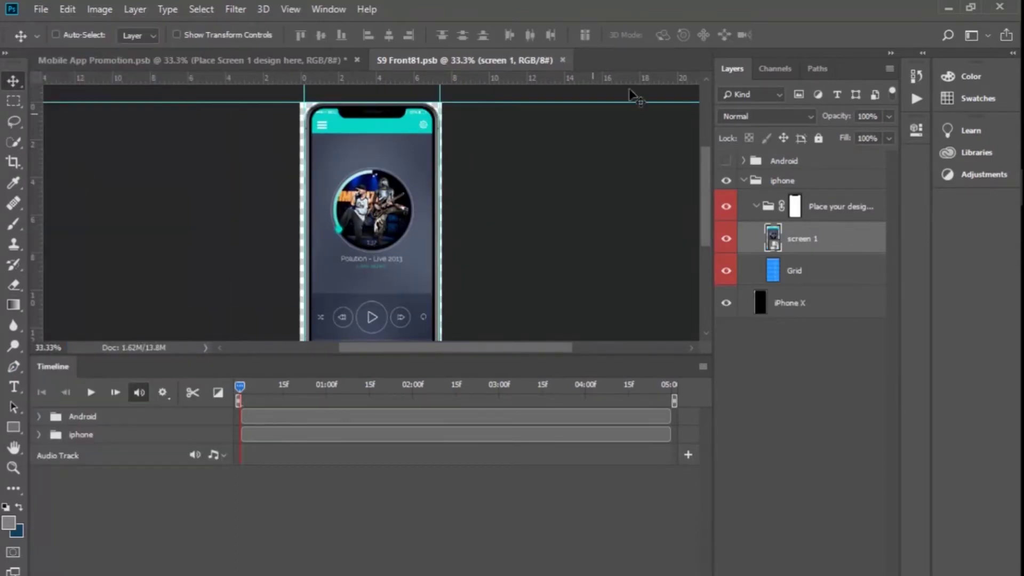
left_click(563, 60)
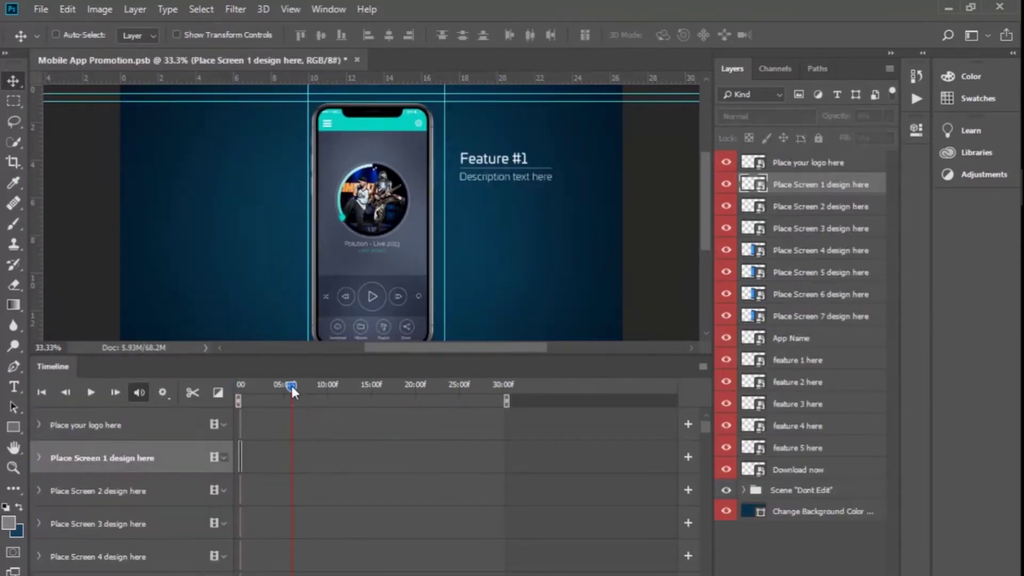
Go to the Feature #5 scene and embed the screen 4 image in the Screen 2 placeholder's smart object
left_click_drag(303, 390, 356, 399)
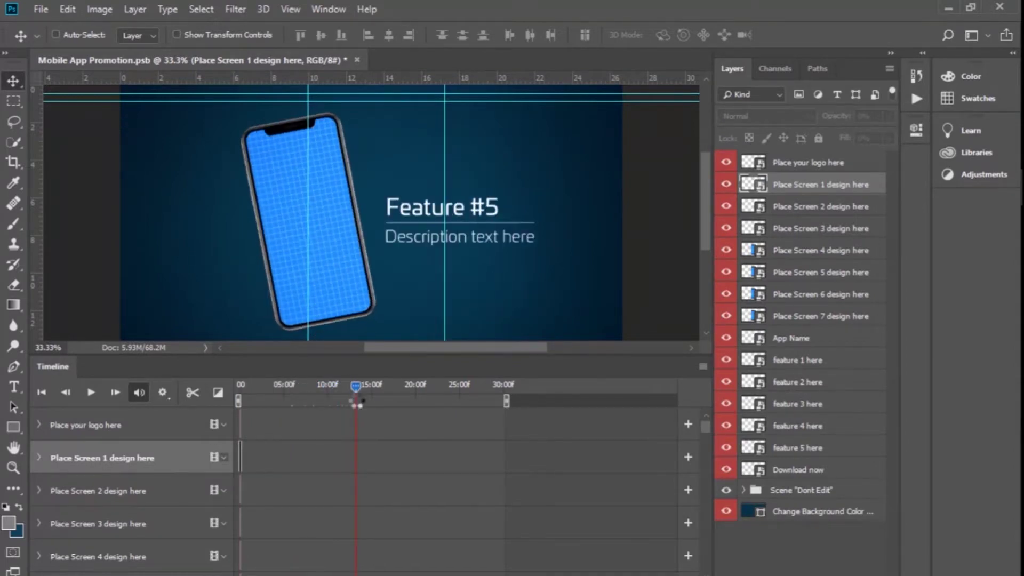
left_click(755, 207)
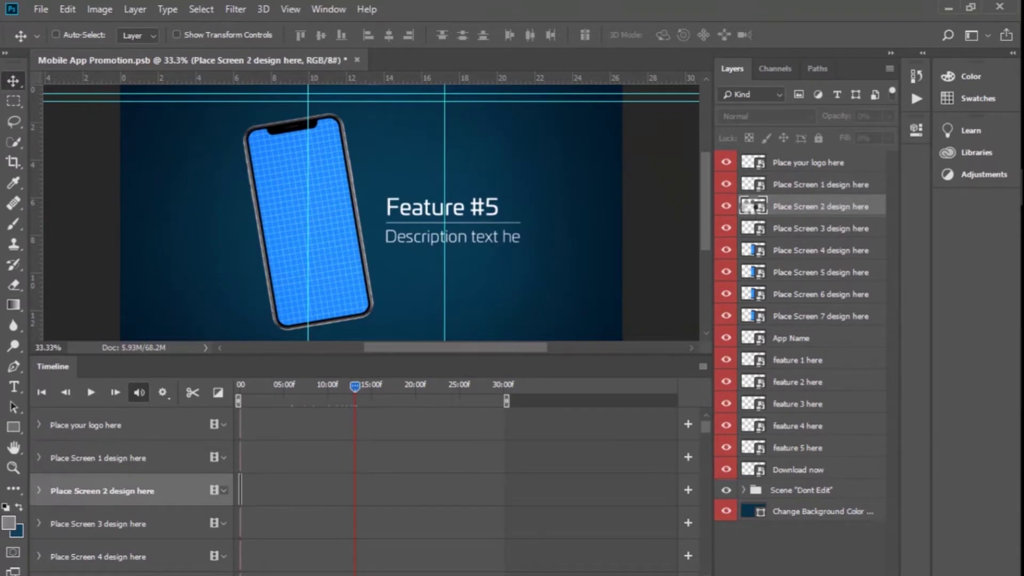
double_click(755, 206)
left_click(42, 9)
left_click(143, 298)
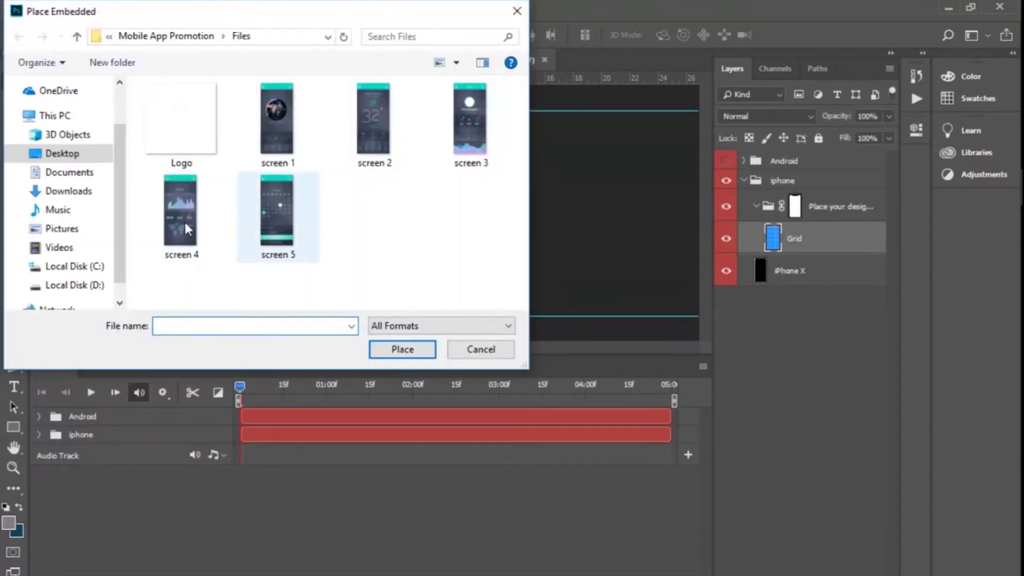
double_click(186, 228)
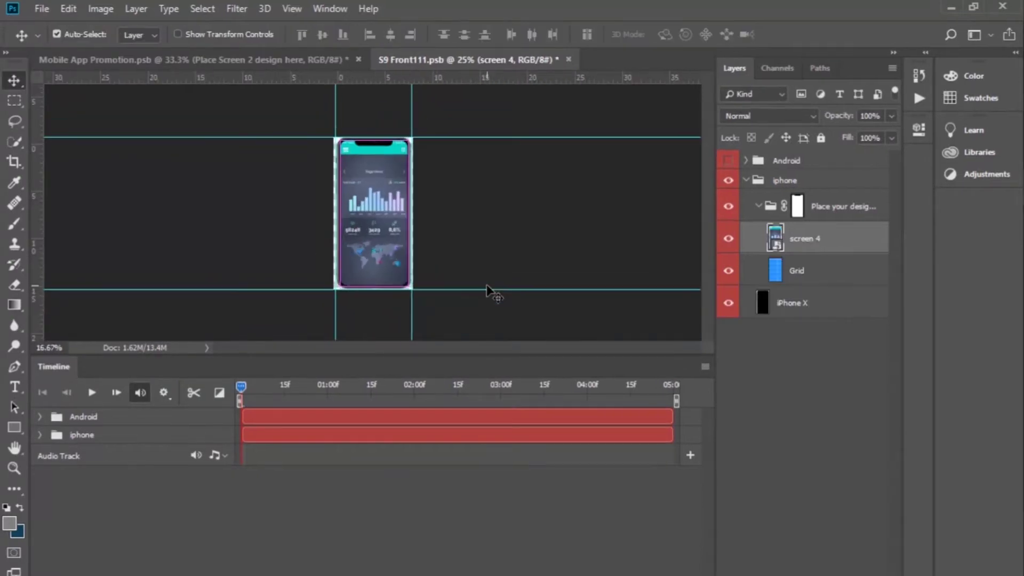
key("ctrl+plus")
key("ctrl+plus")
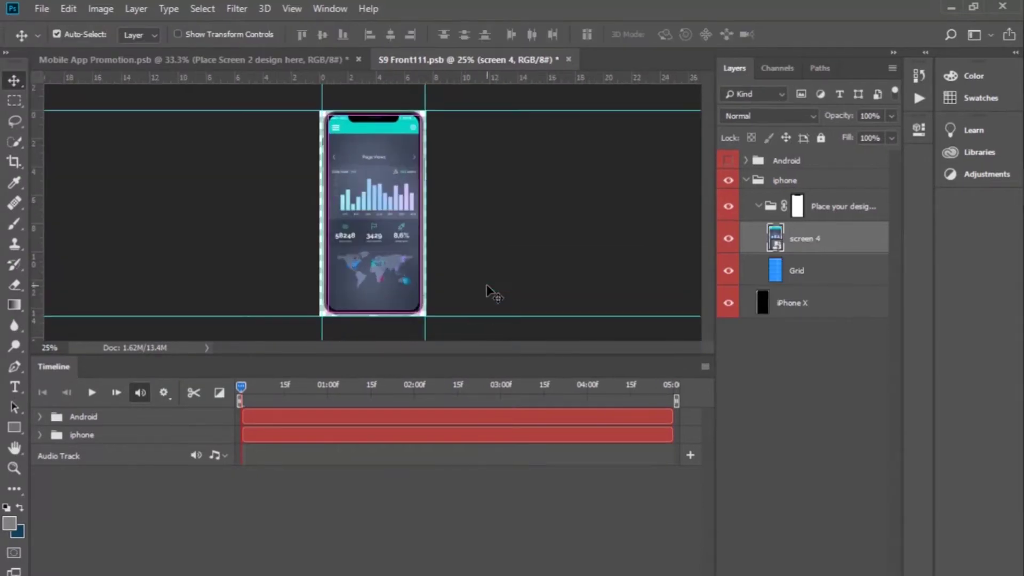
Save and close the Screen 2 smart object
left_click(41, 9)
left_click(42, 168)
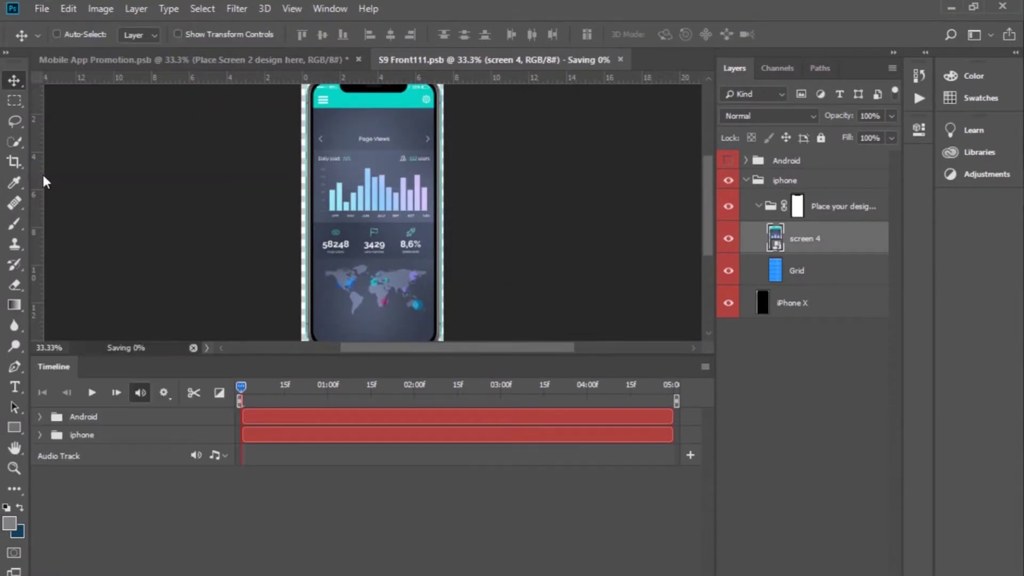
left_click(569, 59)
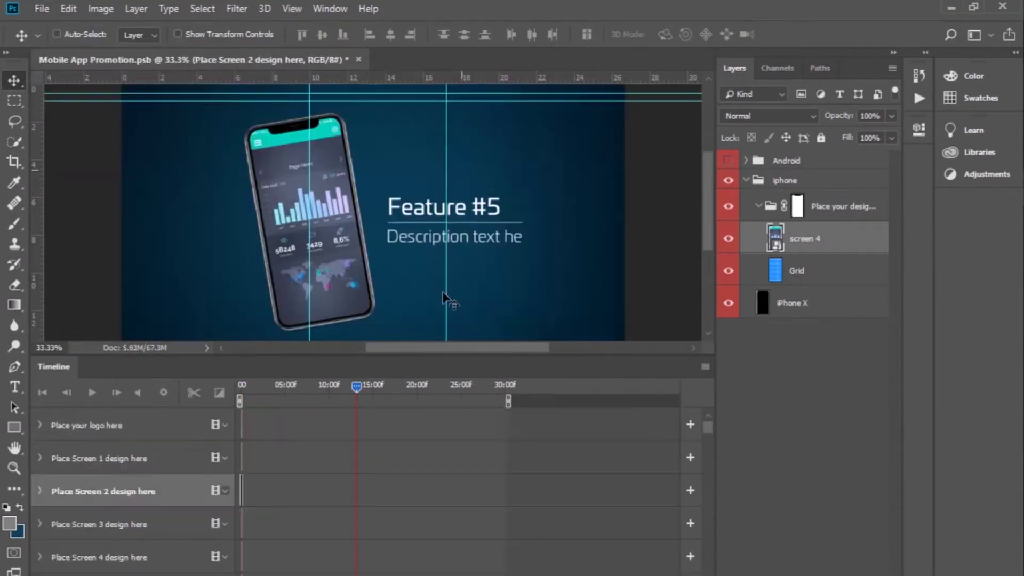
Go to the five-phone scene and embed the screen 5 image in the Screen 3 placeholder's smart object
left_click_drag(367, 386, 428, 389)
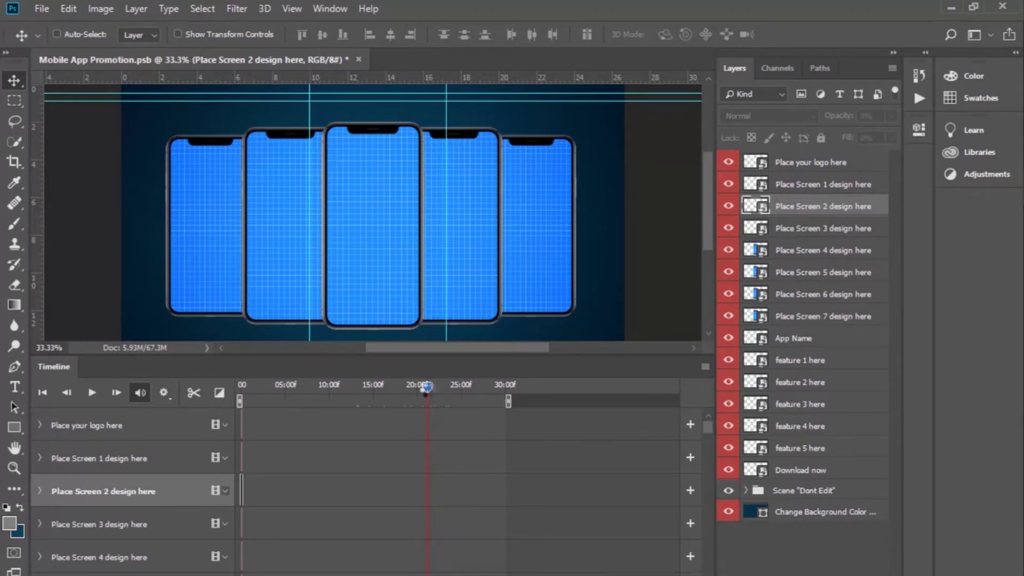
left_click(747, 231)
double_click(748, 229)
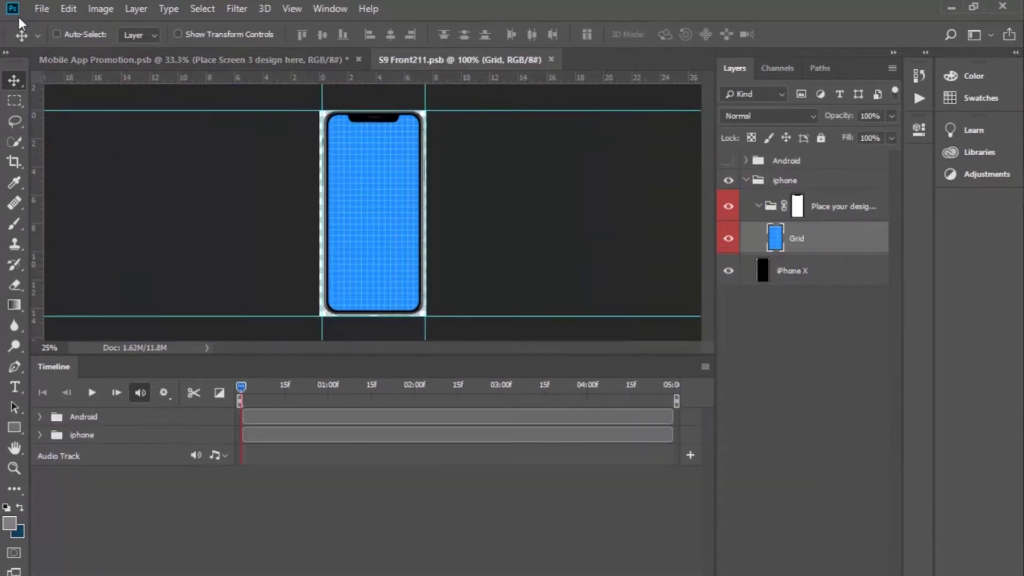
left_click(42, 8)
left_click(93, 308)
scroll(91, 304, "down", 3)
double_click(273, 215)
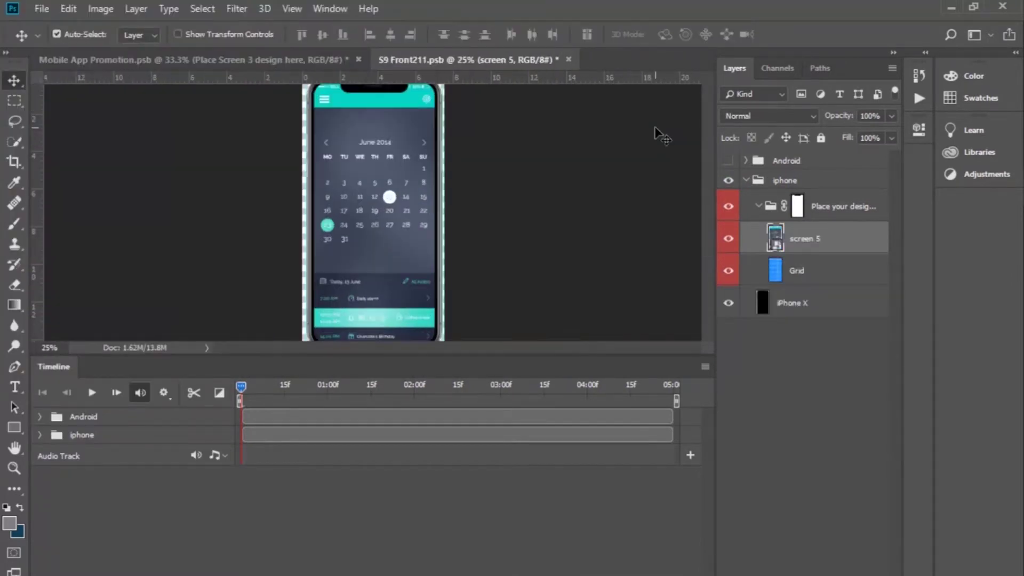
Save and close the Screen 3 smart object
left_click(41, 9)
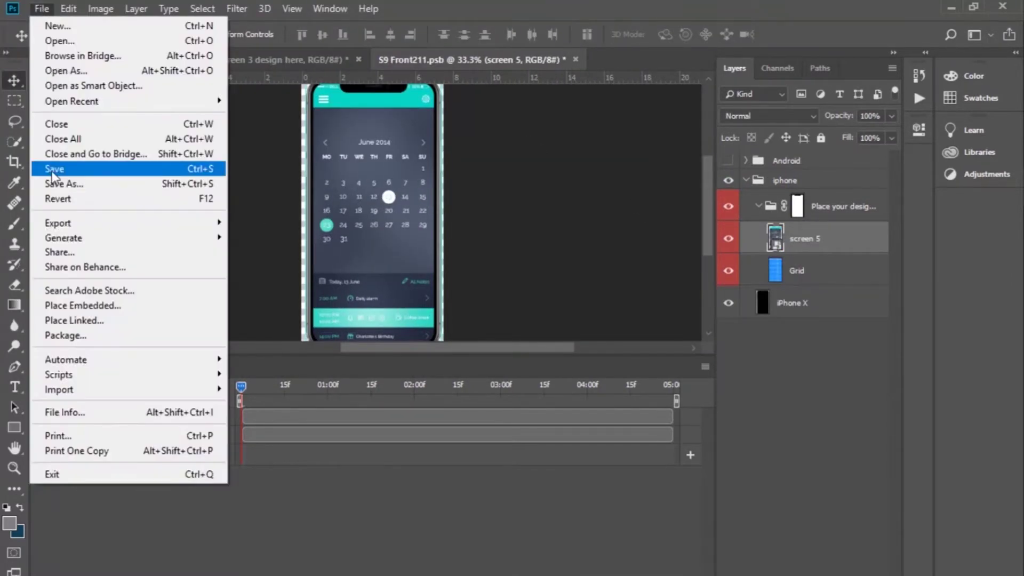
left_click(80, 165)
key("ctrl+w")
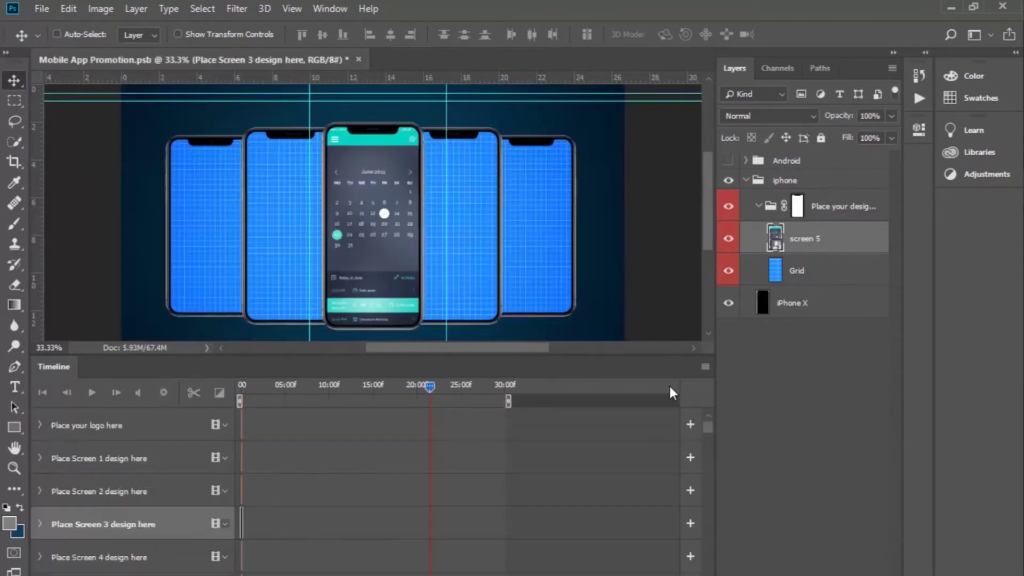
Open the Screen 4 placeholder's smart object and embed the screen 4 image above its grid
left_click(749, 254)
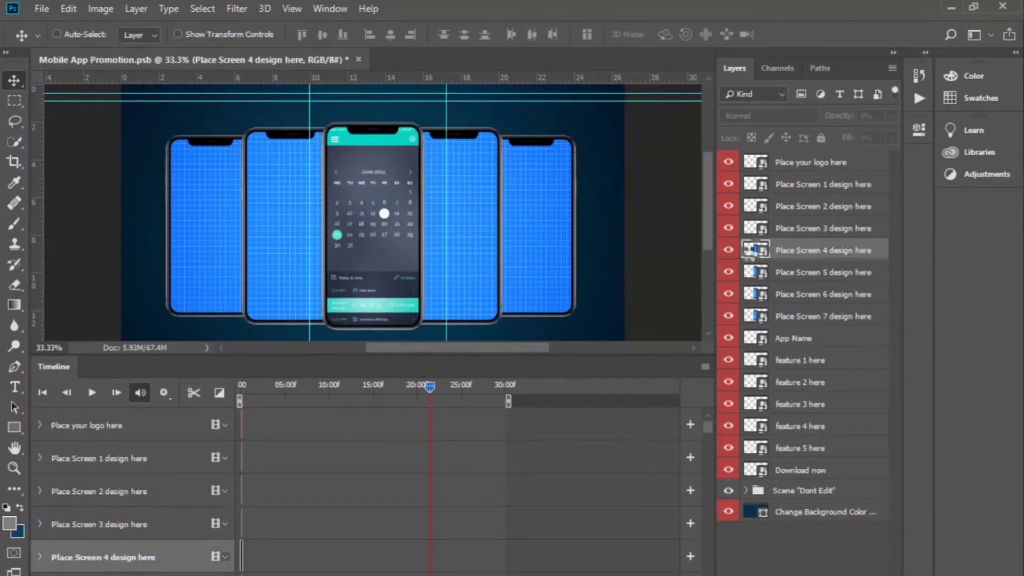
double_click(752, 251)
left_click(795, 237)
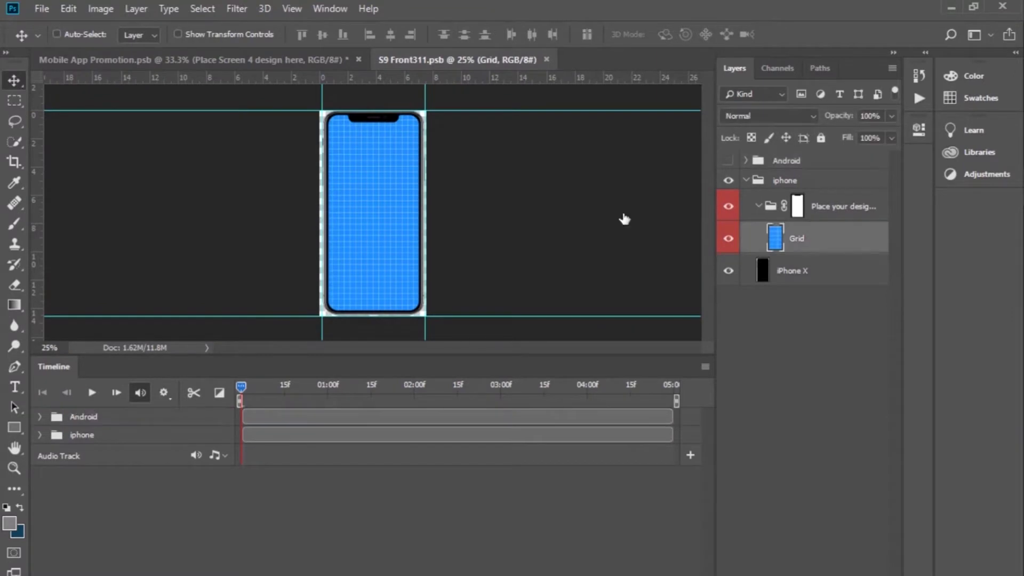
left_click(42, 8)
left_click(82, 304)
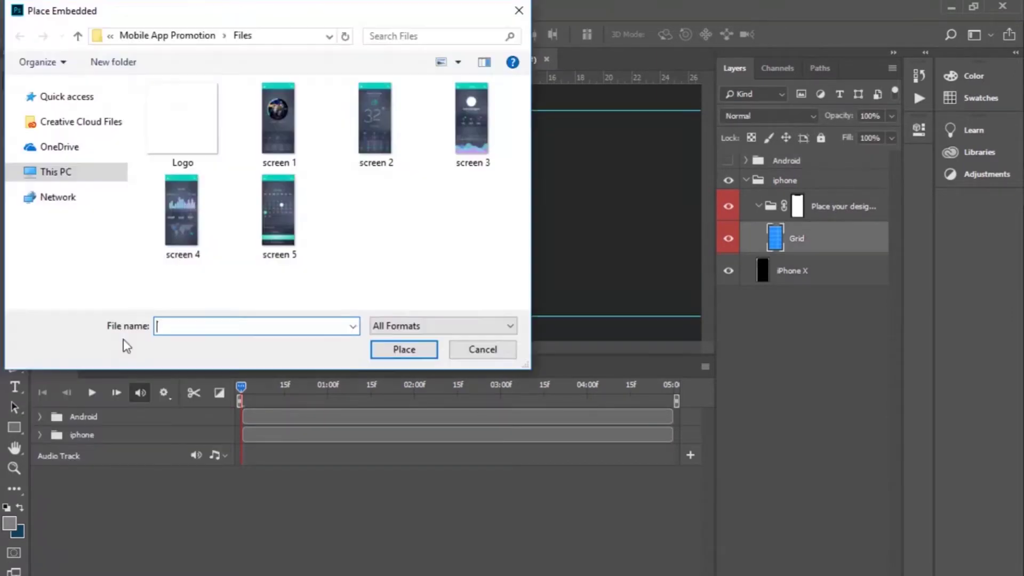
double_click(196, 237)
key("Return")
Save and close the Screen 4 smart object
left_click(48, 8)
left_click(53, 170)
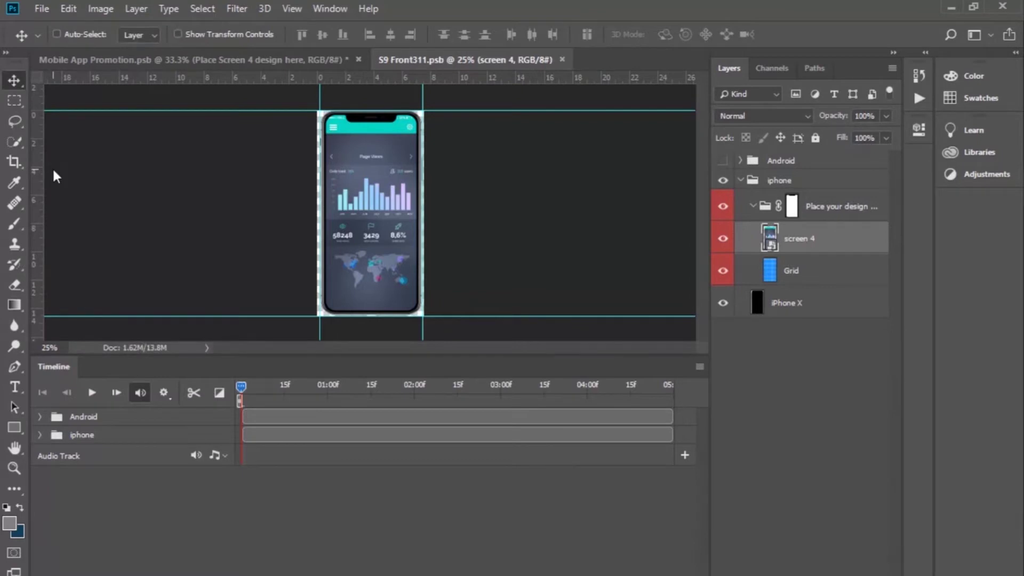
key("ctrl+w")
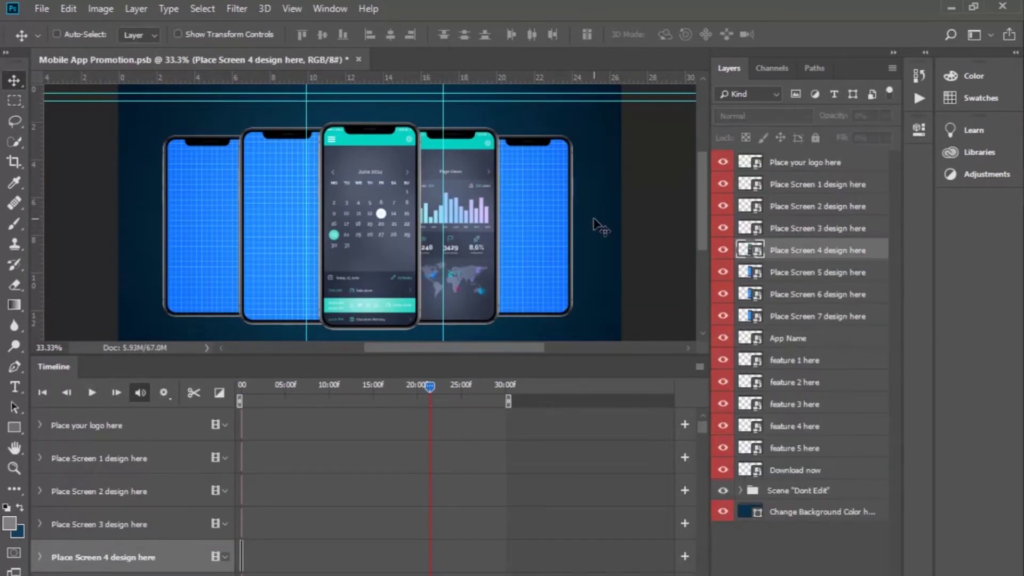
Open the Screen 5 placeholder's smart object and embed the screen 3 image above its grid
double_click(749, 272)
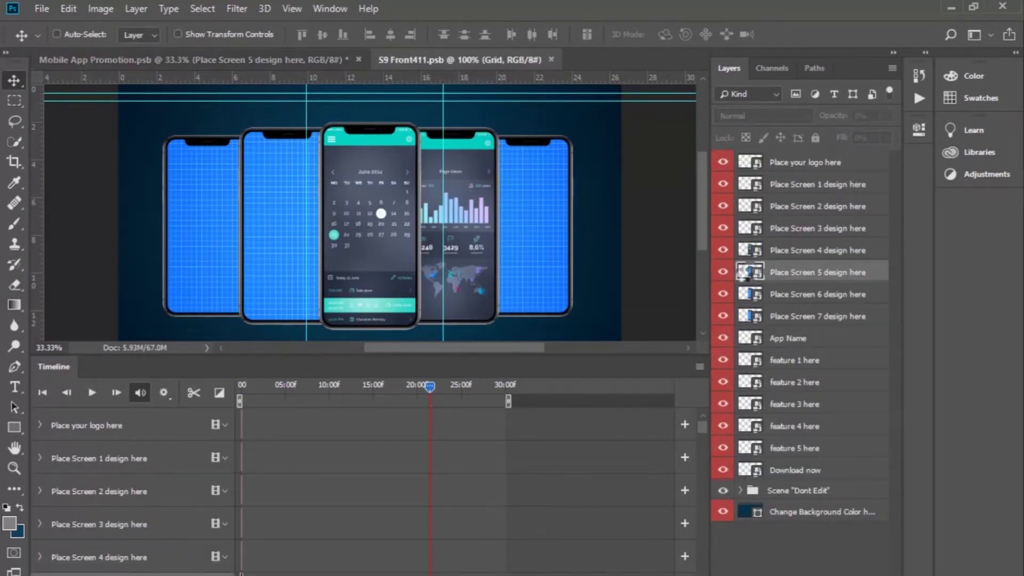
left_click(48, 10)
left_click(87, 302)
left_click(457, 128)
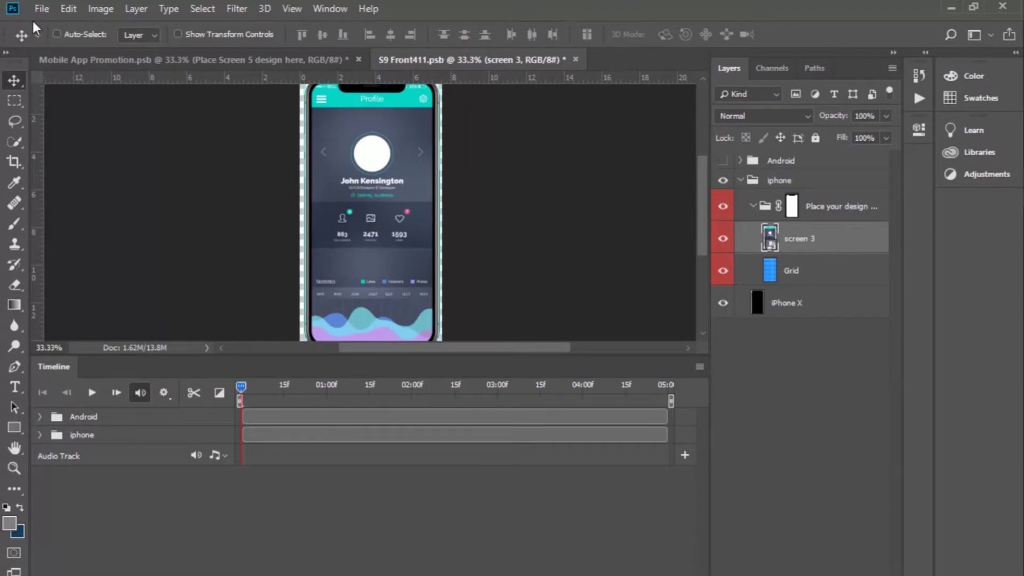
Save and close the Screen 5 smart object
left_click(41, 9)
left_click(71, 169)
left_click(569, 60)
Open the Screen 6 placeholder's smart object and embed the screen 2 image above its grid
double_click(743, 292)
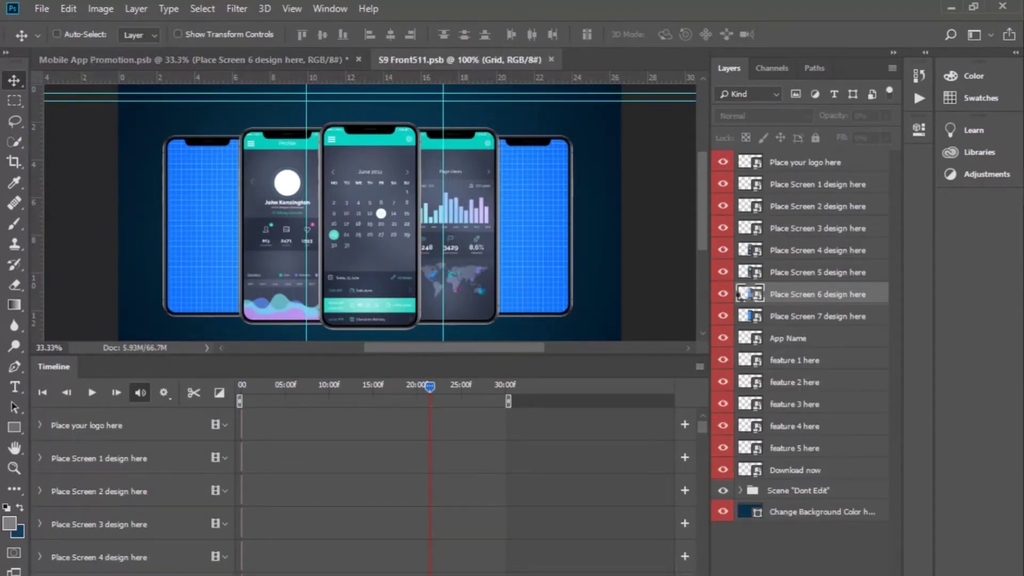
left_click(41, 9)
left_click(72, 302)
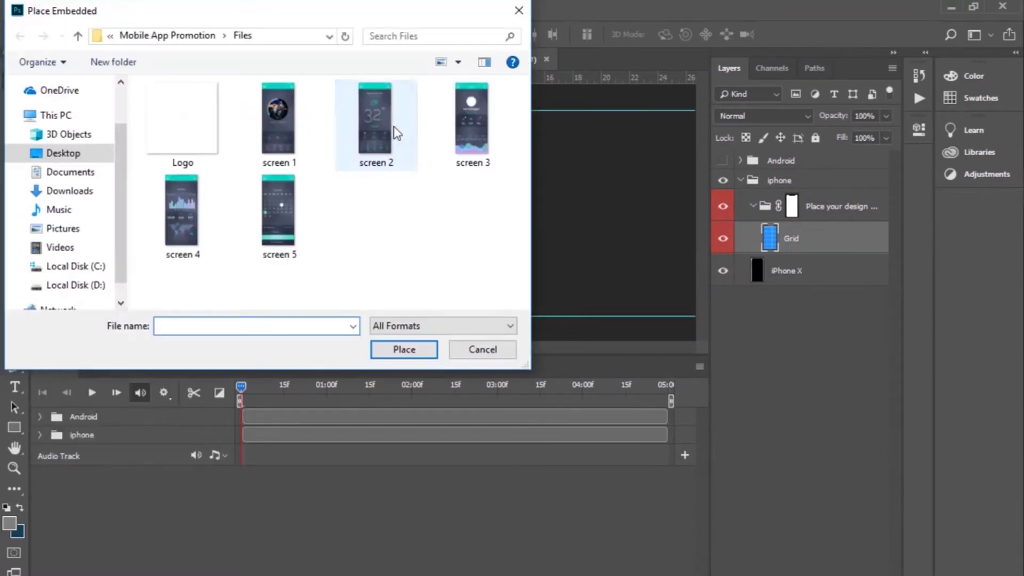
double_click(395, 132)
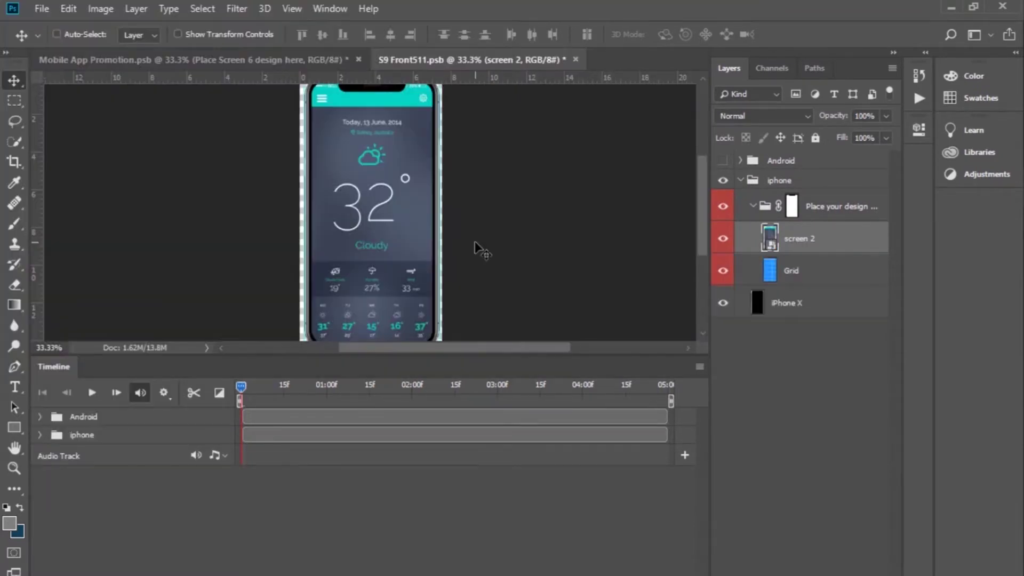
Save and close the Screen 6 smart object
left_click(42, 9)
left_click(63, 161)
left_click(568, 60)
Embed the screen 1 image in the Screen 7 placeholder's smart object, and save and close it
left_click(746, 319)
double_click(748, 318)
left_click(68, 9)
left_click(34, 11)
left_click(101, 305)
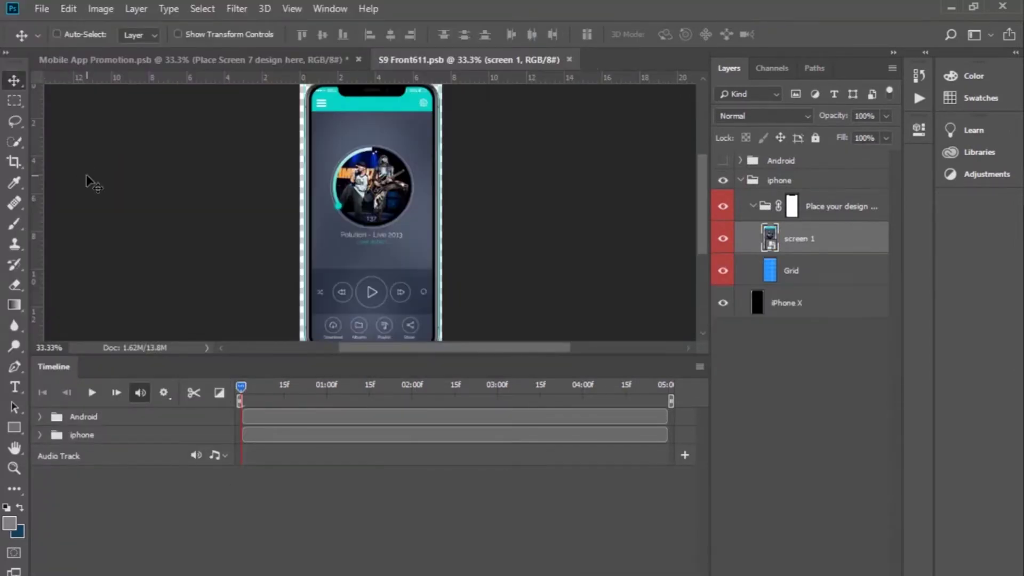
left_click(569, 59)
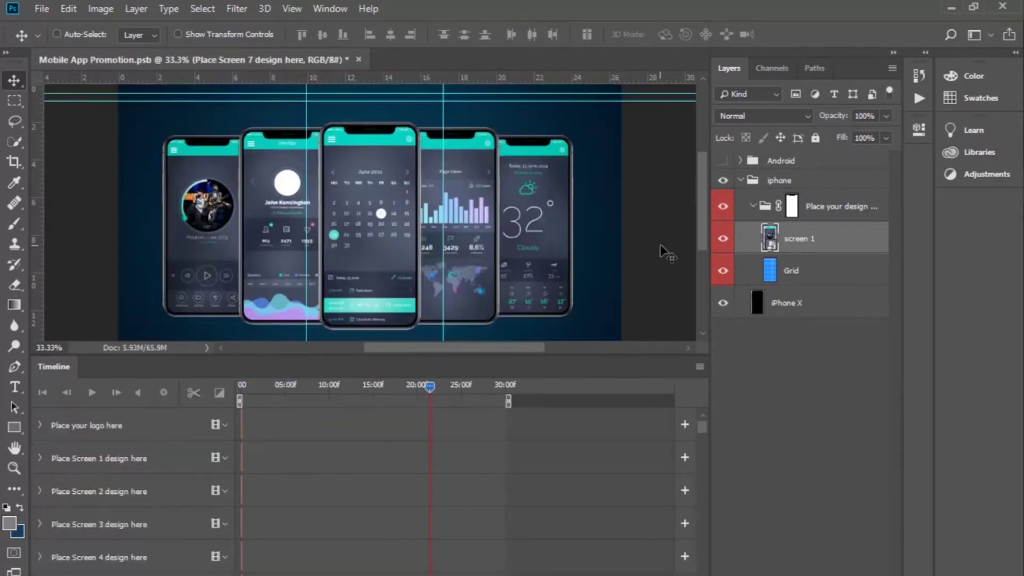
Move the playhead to the app name scene and change the App Name smart object's title text to "my App"
left_click_drag(430, 383, 274, 372)
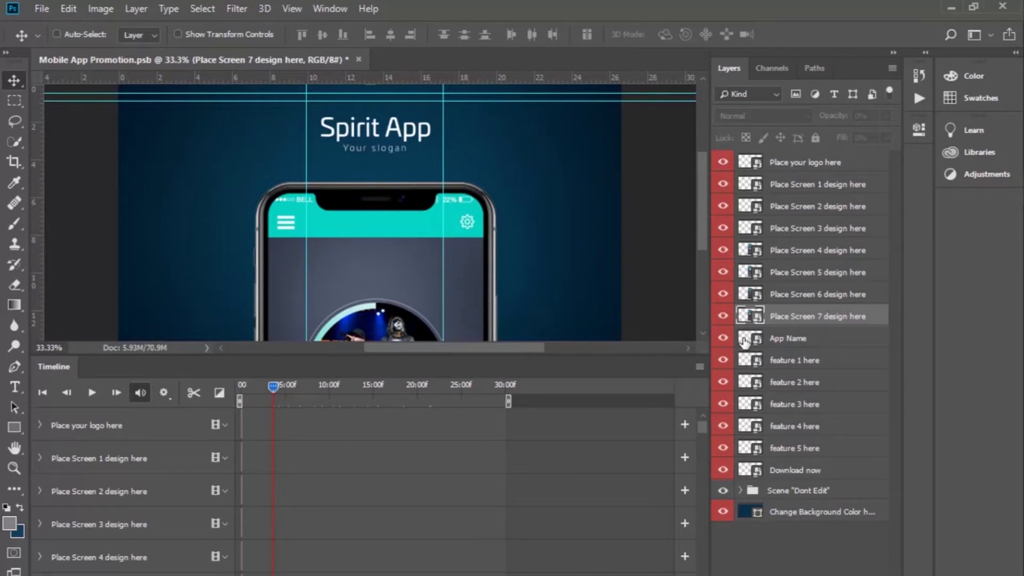
double_click(745, 339)
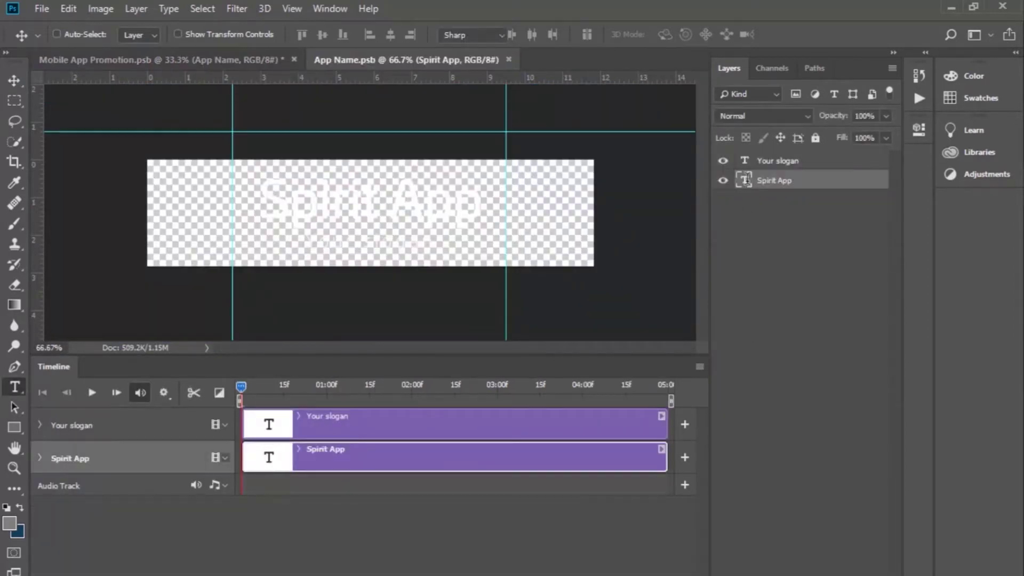
double_click(745, 180)
type("my ")
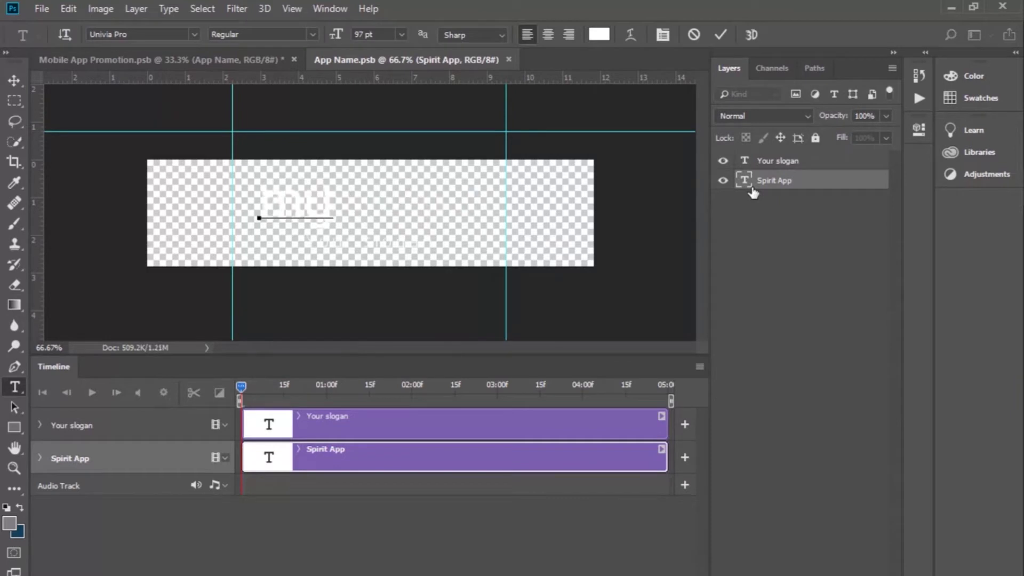
type("App")
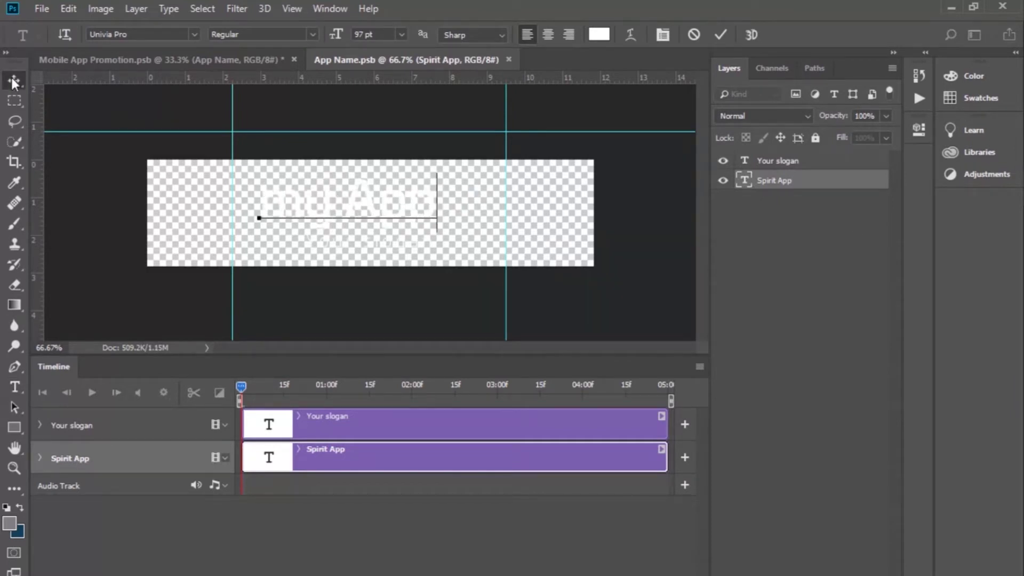
left_click(14, 80)
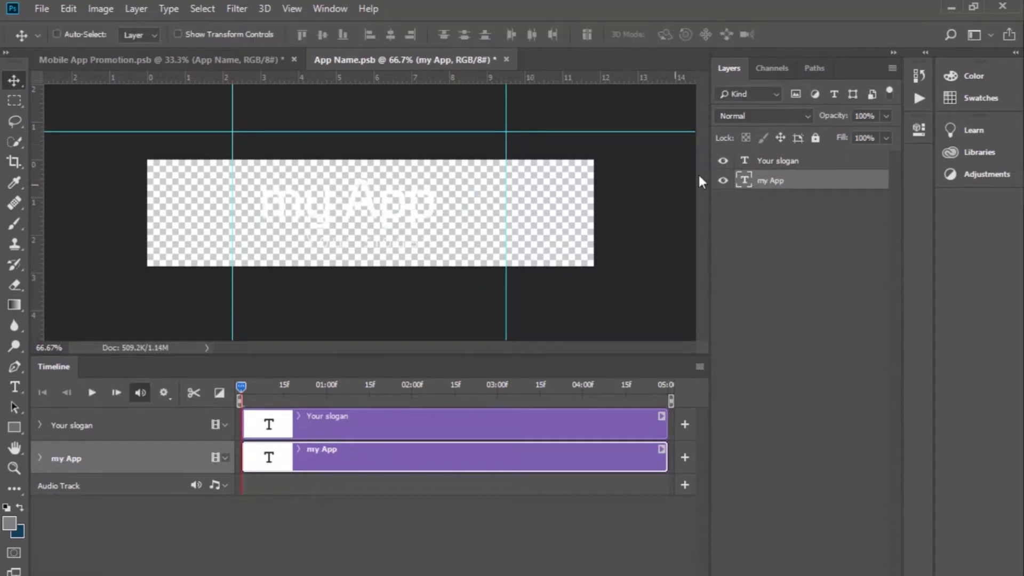
Replace the slogan text below the app title with "abcdefgh"
double_click(745, 161)
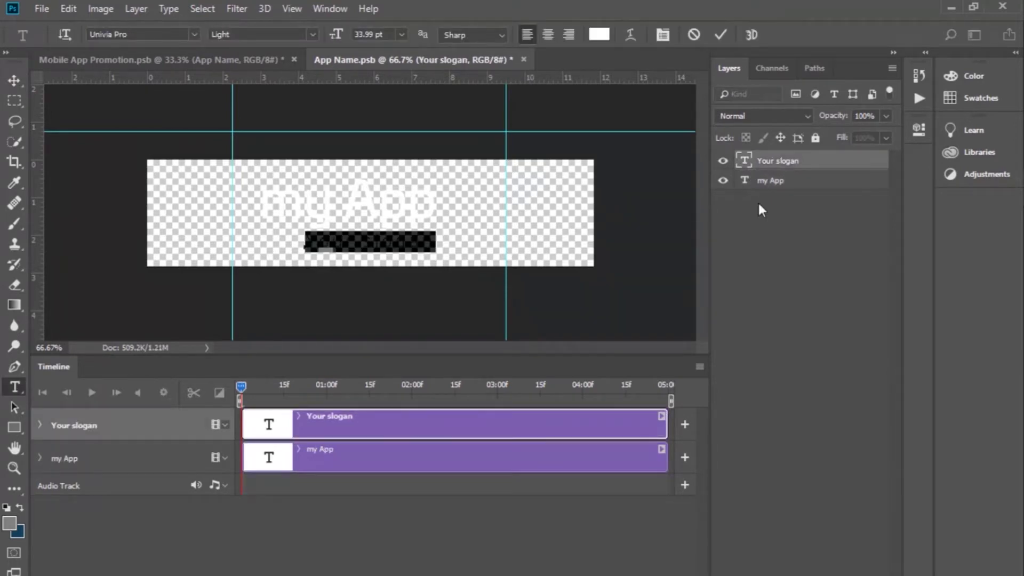
key("BackSpace")
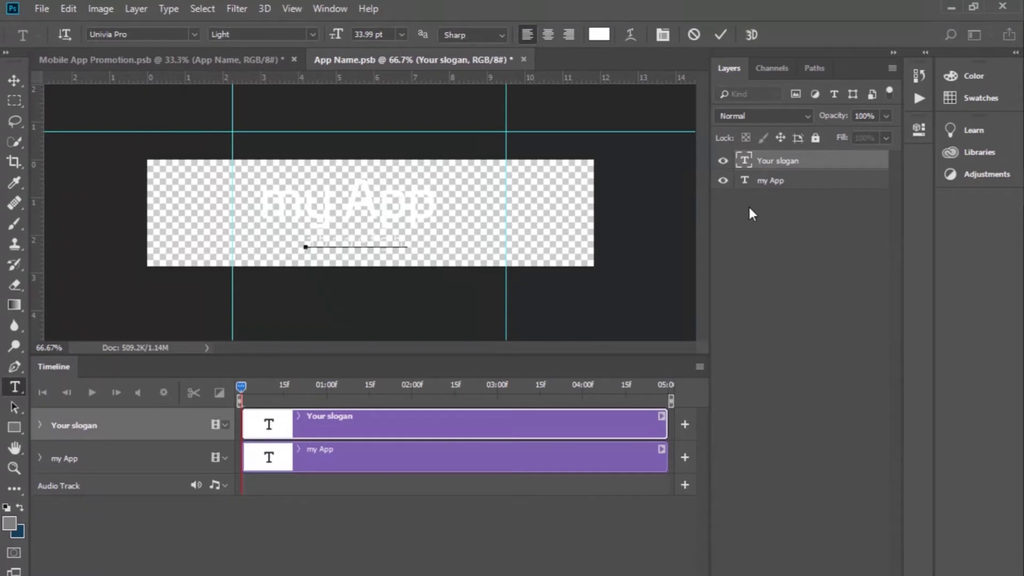
type("abcdefgh")
left_click(14, 80)
Align the title and slogan layers by their horizontal centers, and save and close the App Name smart object
left_click(790, 182, "shift")
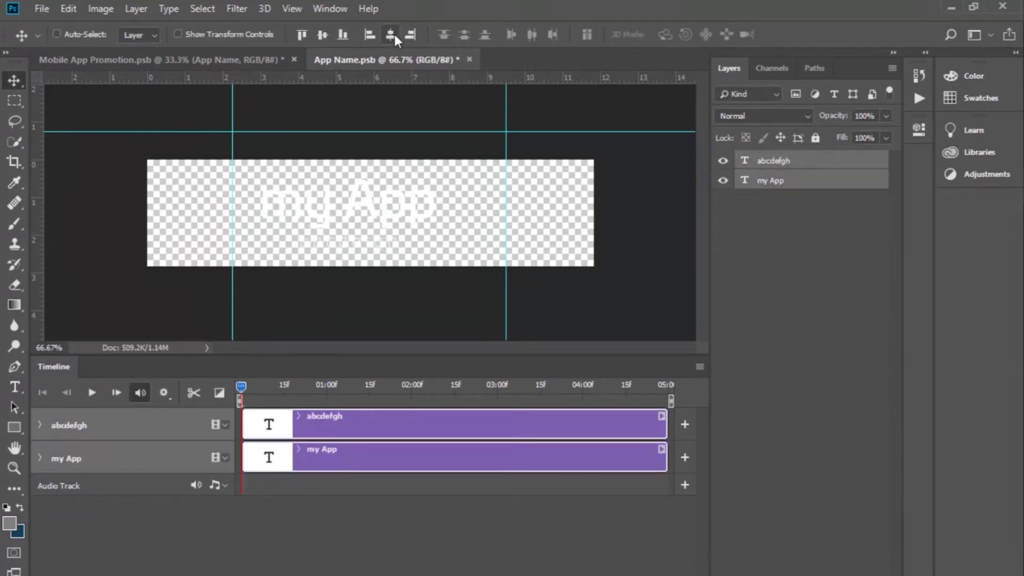
left_click(774, 265)
left_click(42, 9)
left_click(75, 169)
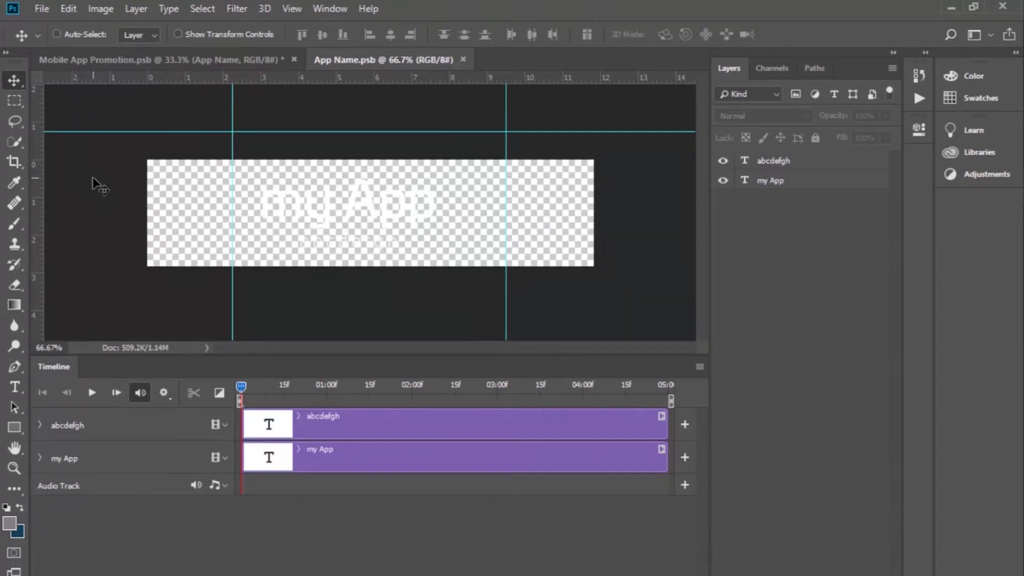
left_click(464, 59)
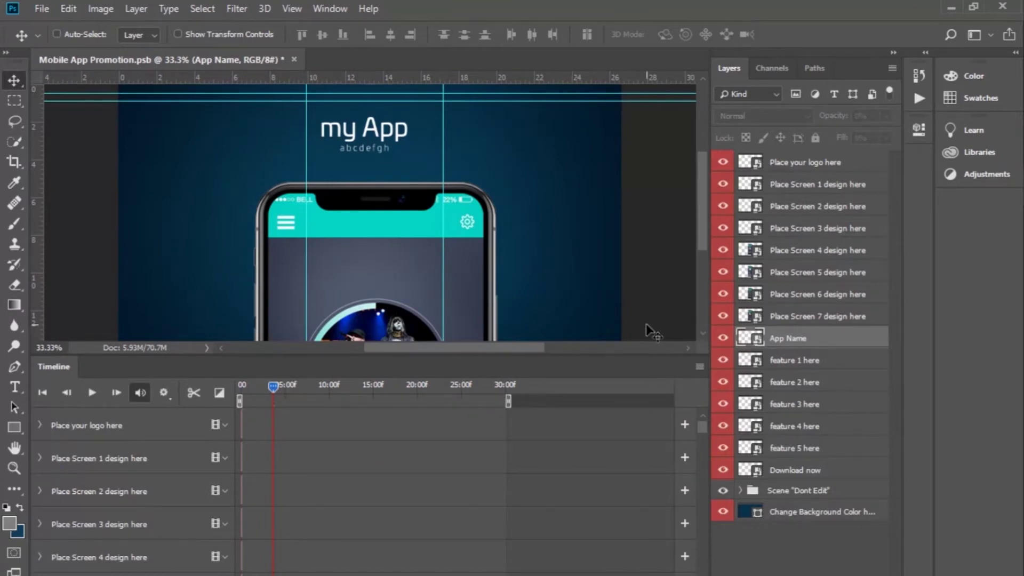
Move the playhead to the features scene and change the description in the feature 1 smart object to "number one feature"
scroll(701, 213, "up", 1)
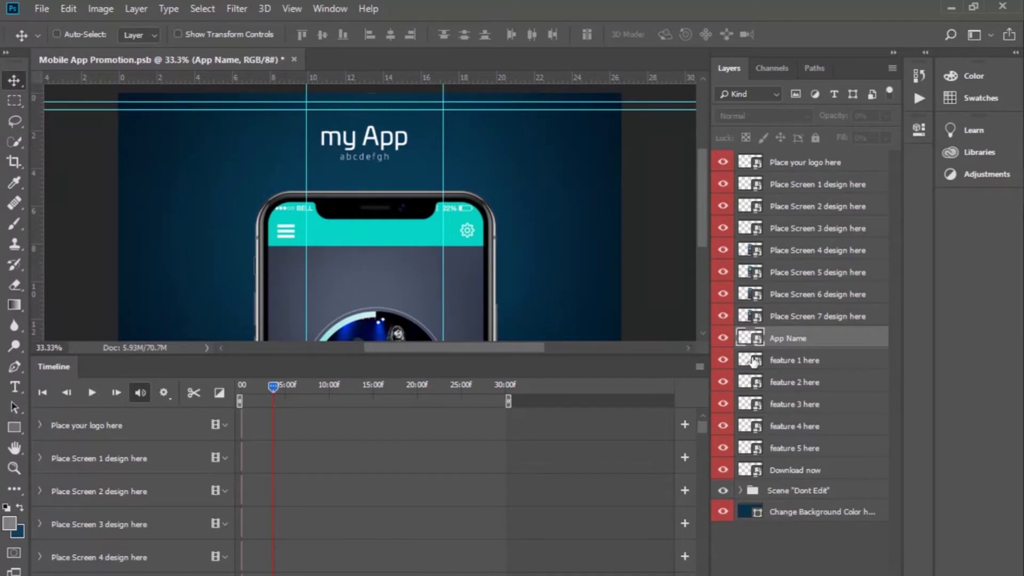
left_click_drag(288, 385, 309, 386)
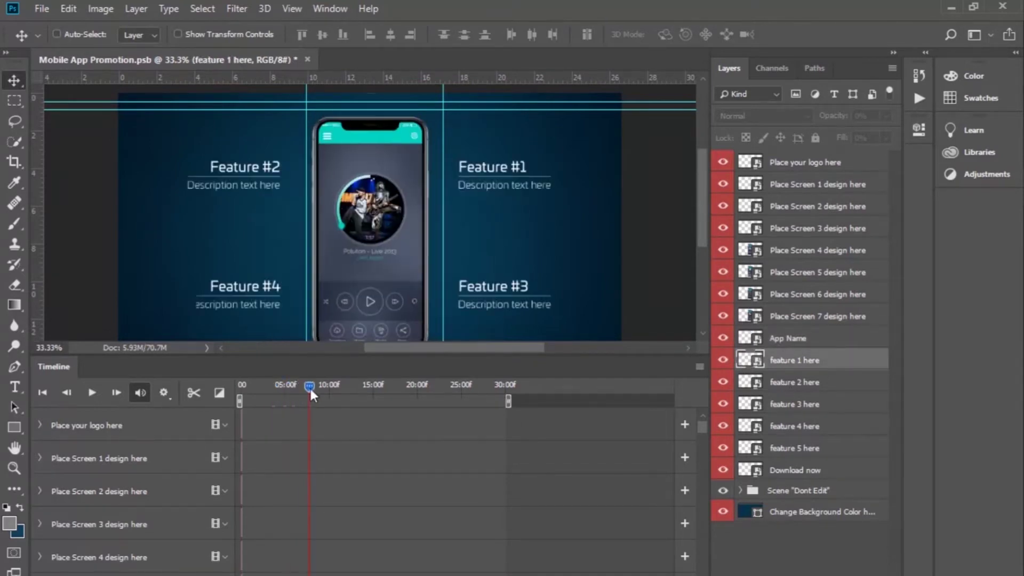
double_click(747, 361)
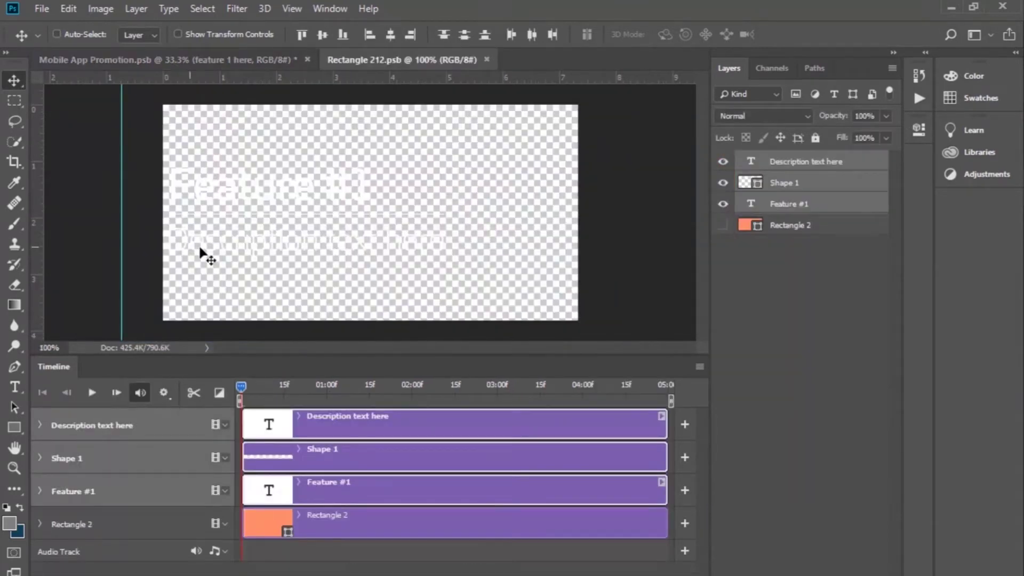
double_click(749, 162)
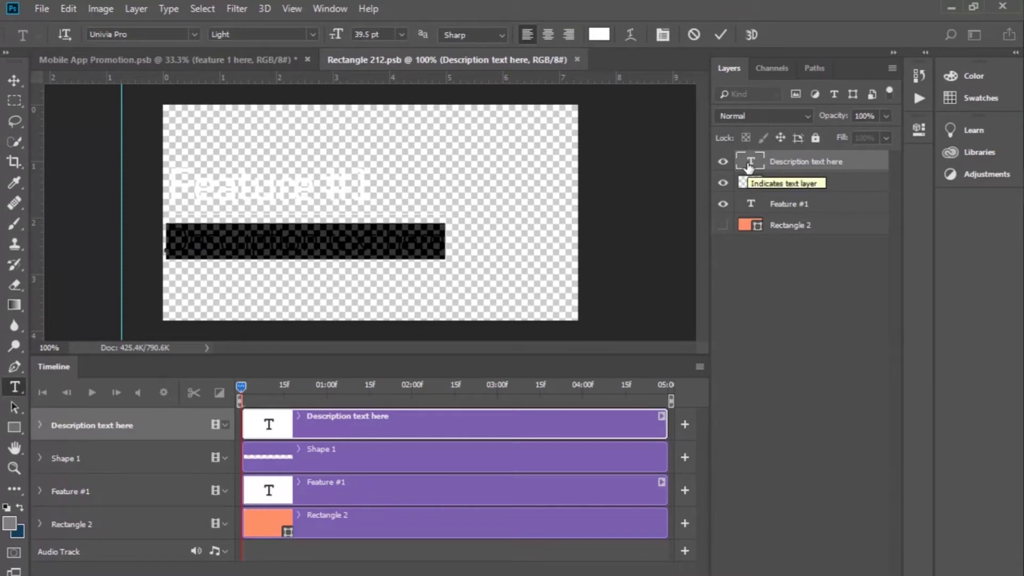
type("Some tex")
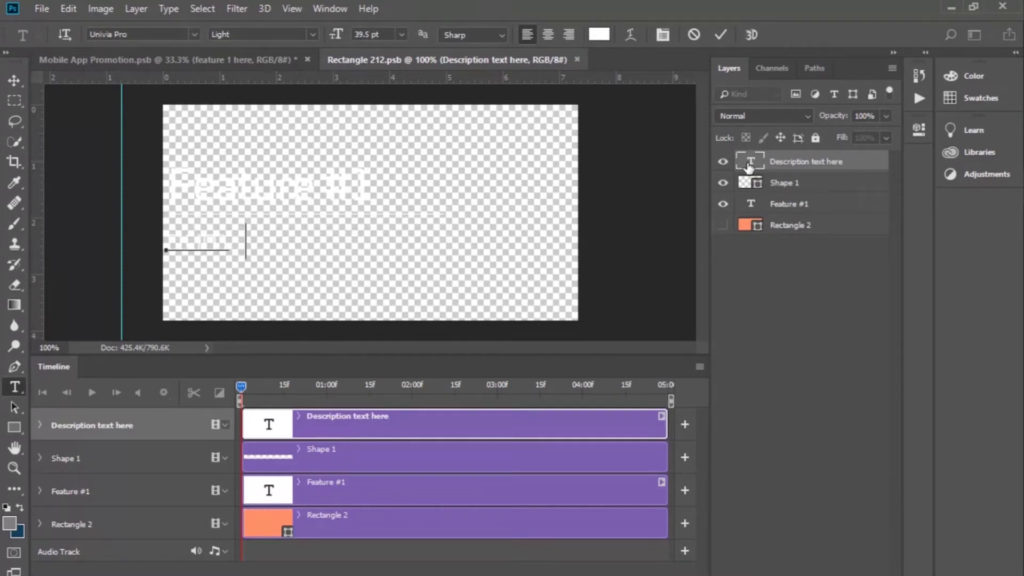
Change the Feature #1 title to "my feature no1", and save and close the smart object
double_click(750, 204)
type("my feature")
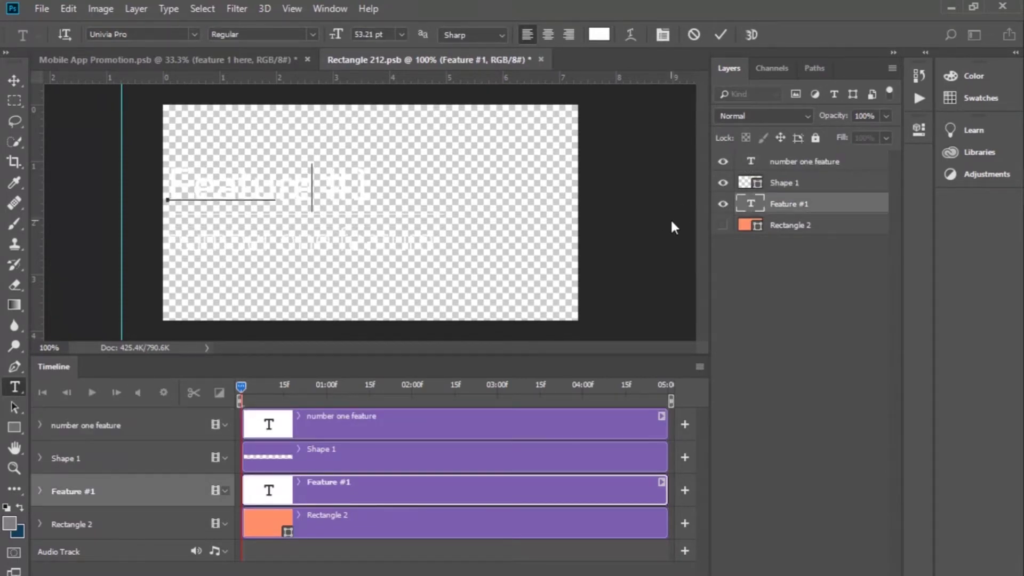
type(" no1")
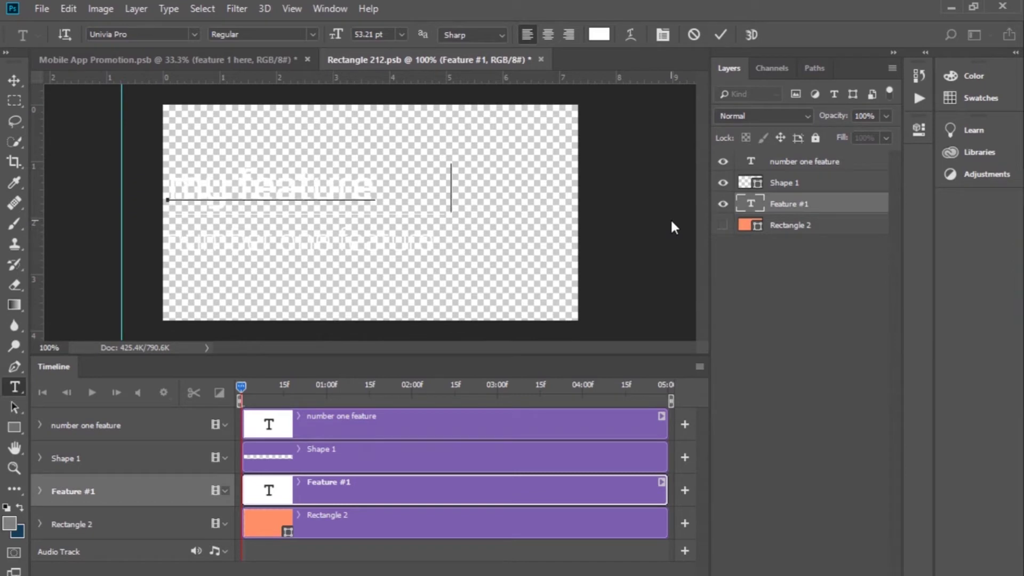
left_click(40, 10)
left_click(59, 171)
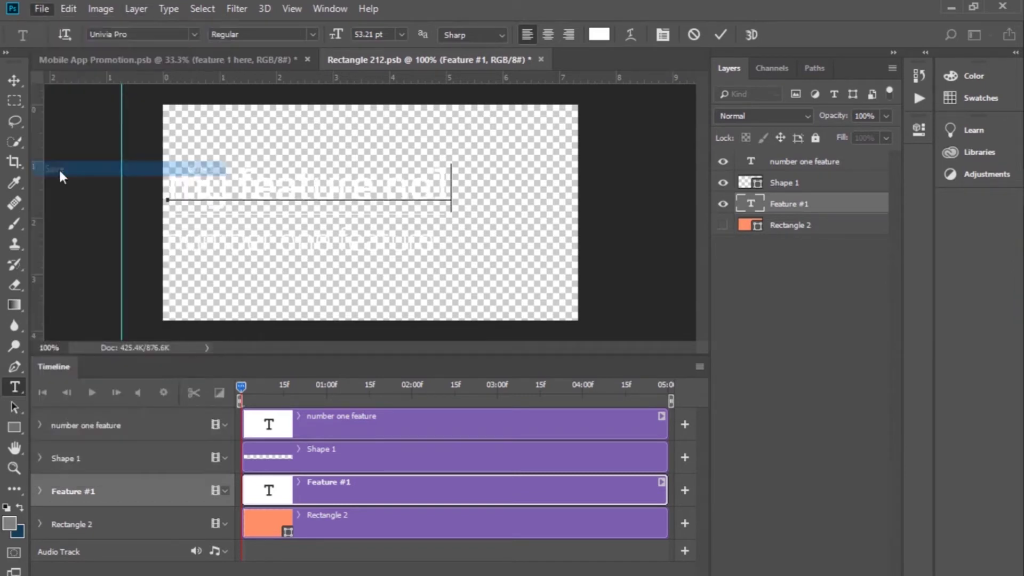
key("v")
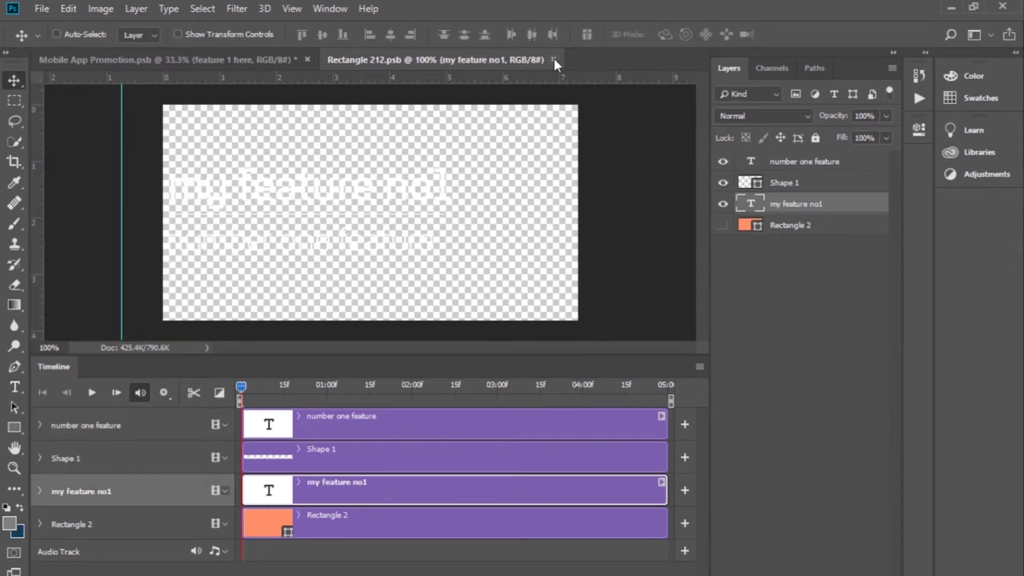
left_click(540, 59)
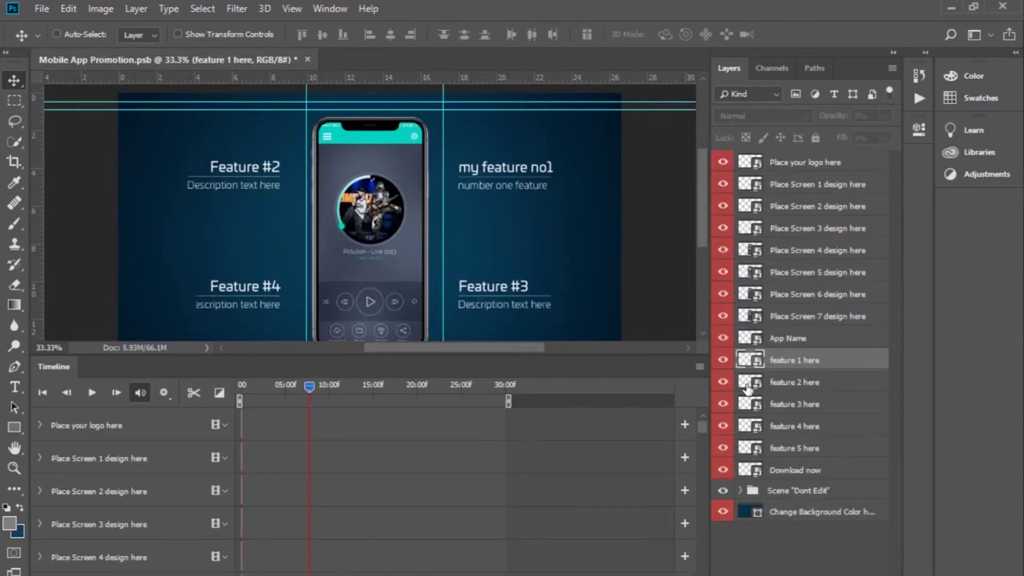
Open the feature 2 smart object, replace its title with "y feature no2" and shift the title left to fit the canvas
double_click(745, 382)
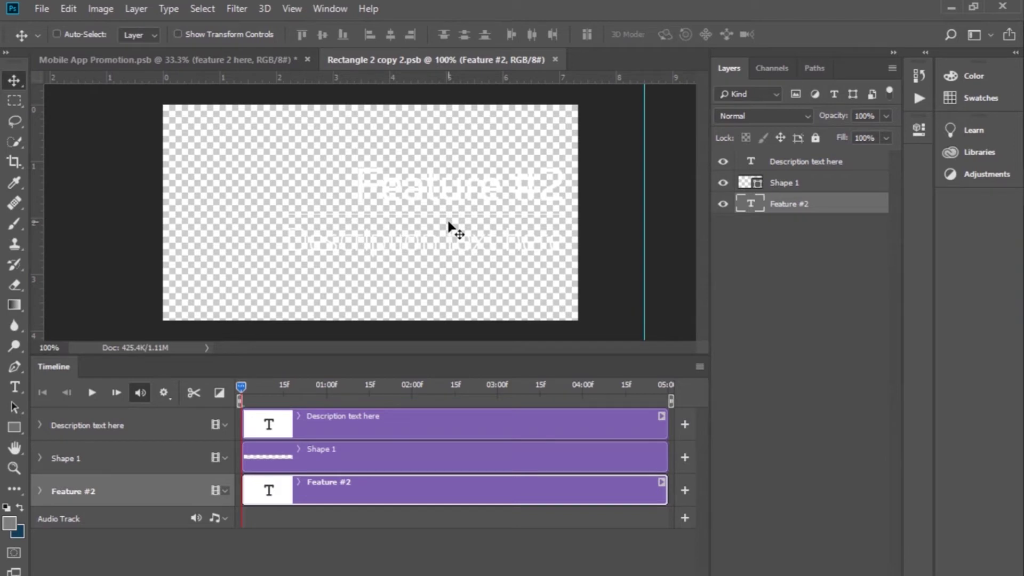
key("t")
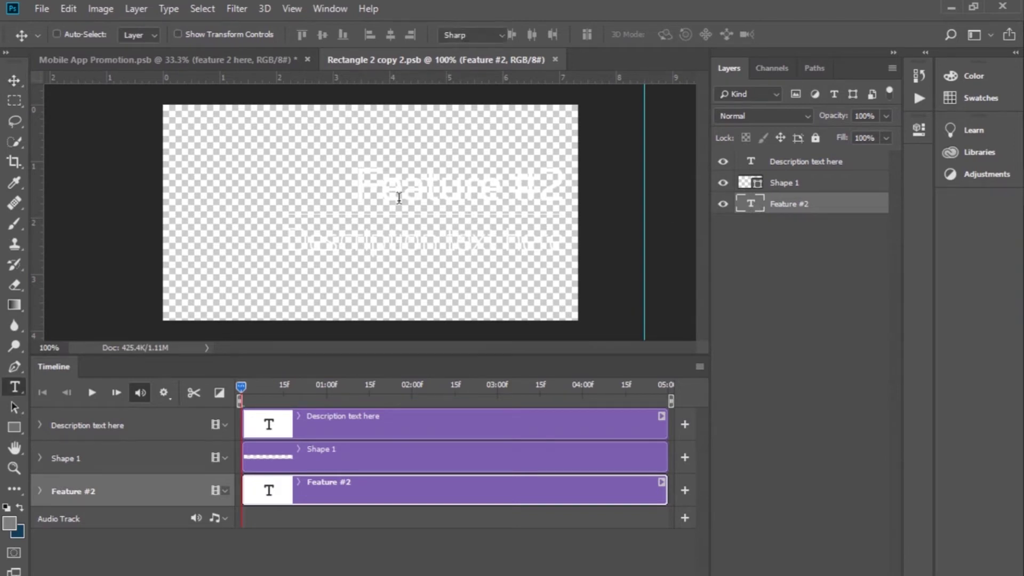
left_click(386, 197)
key("Right")
key("Right")
key("Right")
key("Right")
key("Right")
key("Right")
key("Right")
key("Right")
key("Right")
key("Right")
type("y feature no2")
key("ctrl+Return")
key("v")
left_click_drag(497, 197, 454, 193)
left_click_drag(514, 222, 515, 222)
Change the feature 2 description to "number two feature" and save the smart object
double_click(750, 161)
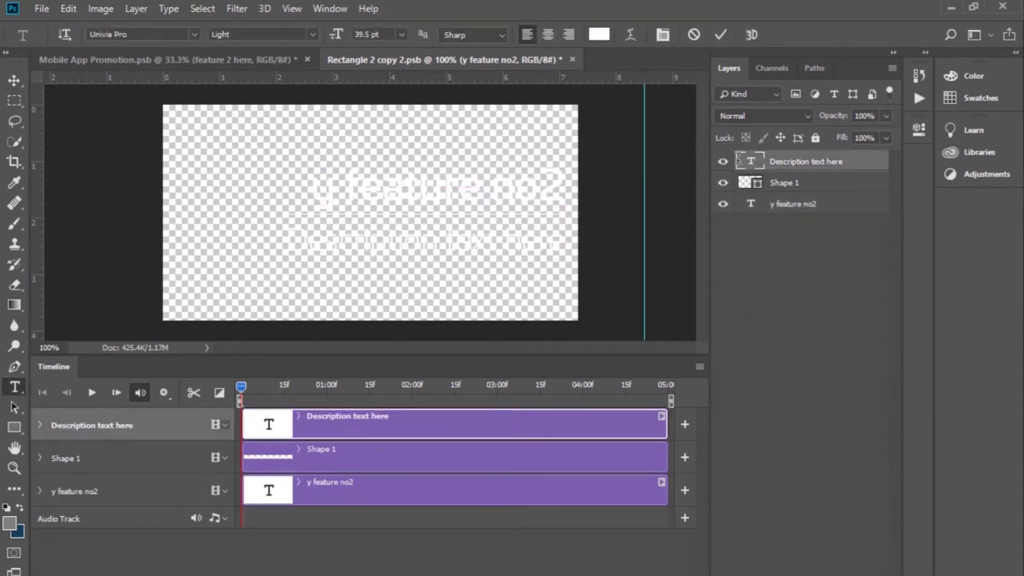
type("Description text here")
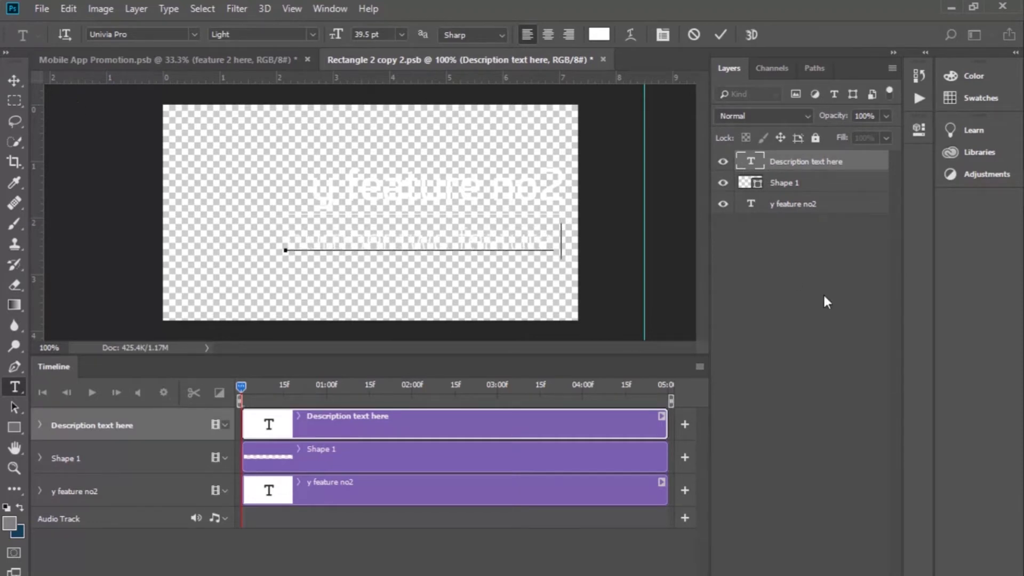
key("ctrl+Return")
key("ctrl+s")
Correct the feature 2 title to "my feature no2" and shift it left so it fits inside the canvas
double_click(325, 197)
key("Left")
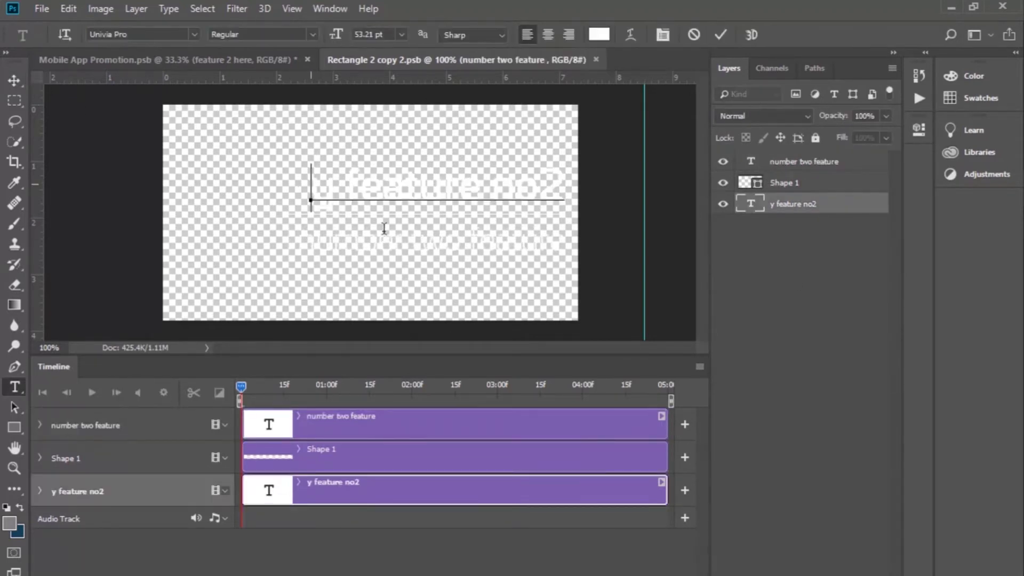
type("m")
key("ctrl+Return")
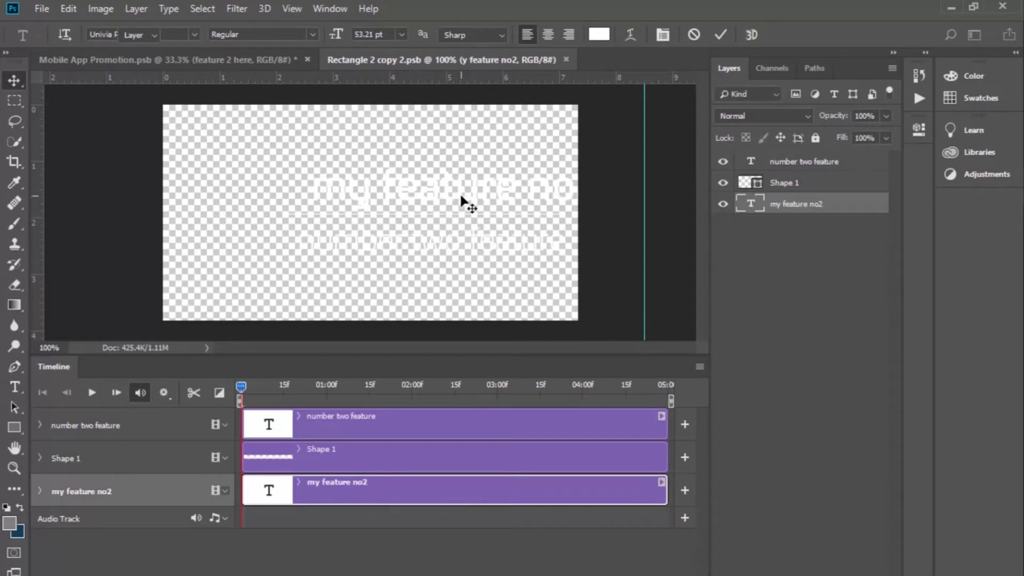
left_click_drag(468, 201, 429, 199)
Save and close the feature 2 smart object
left_click(807, 287)
left_click(42, 8)
left_click(53, 166)
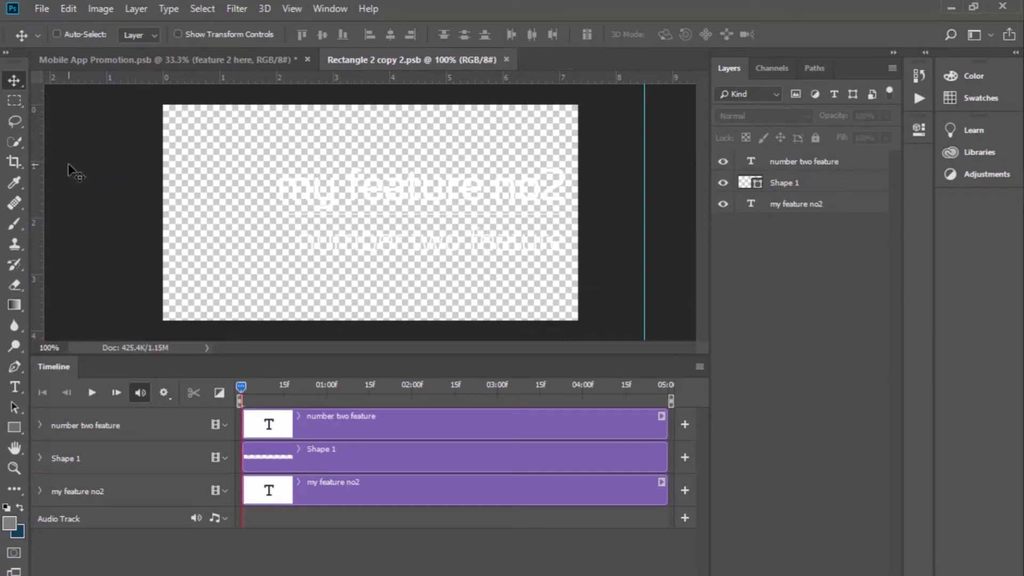
left_click(506, 59)
Open the feature 3 smart object and change its title text to "my feature no3"
left_click(741, 405)
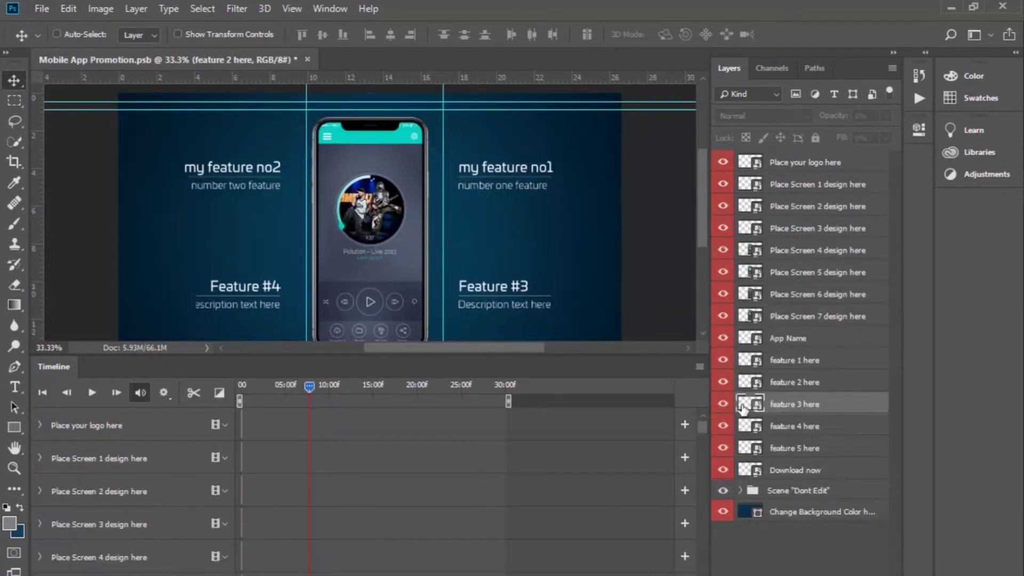
double_click(751, 405)
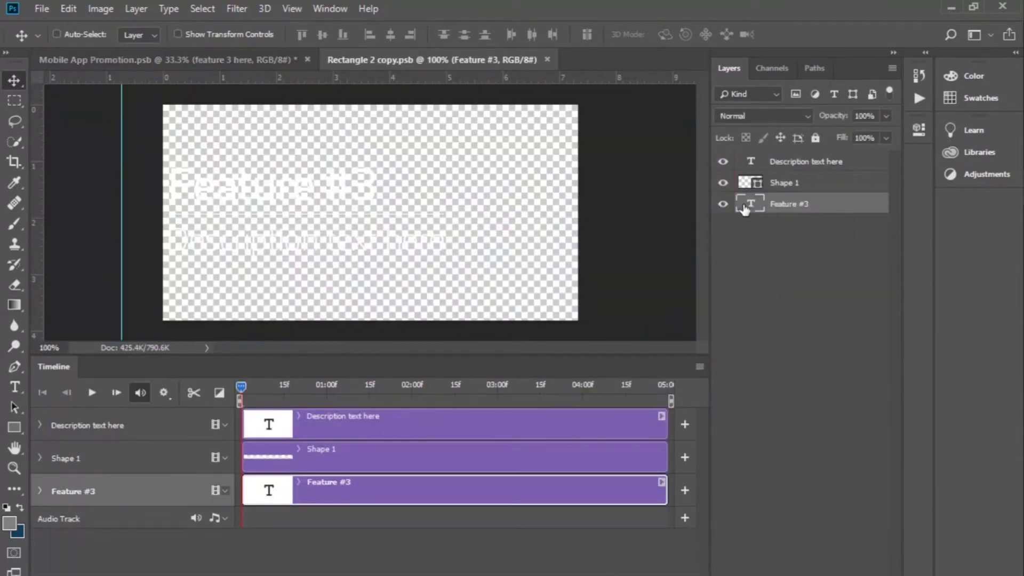
double_click(744, 209)
type("my ")
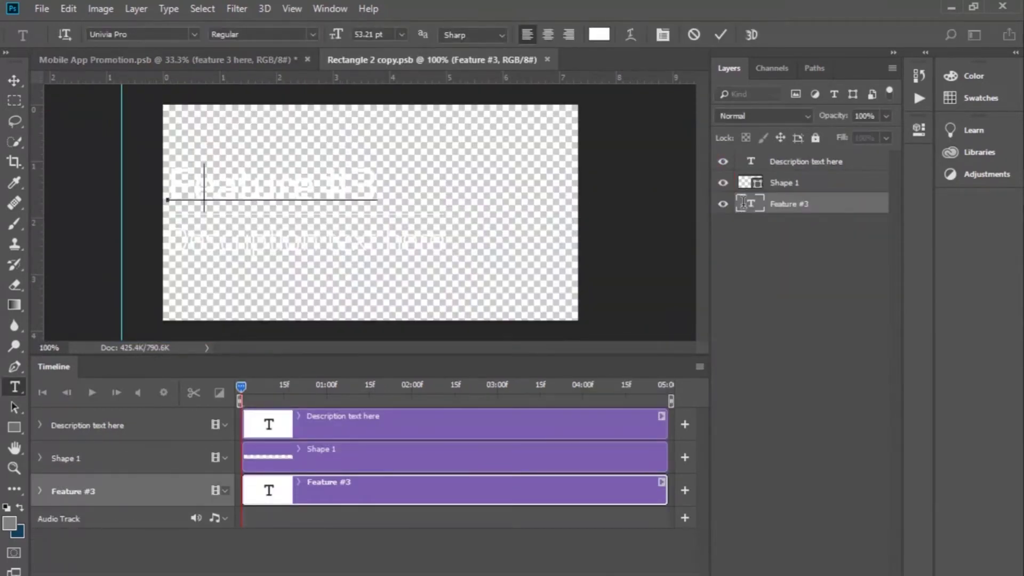
type("feature no3")
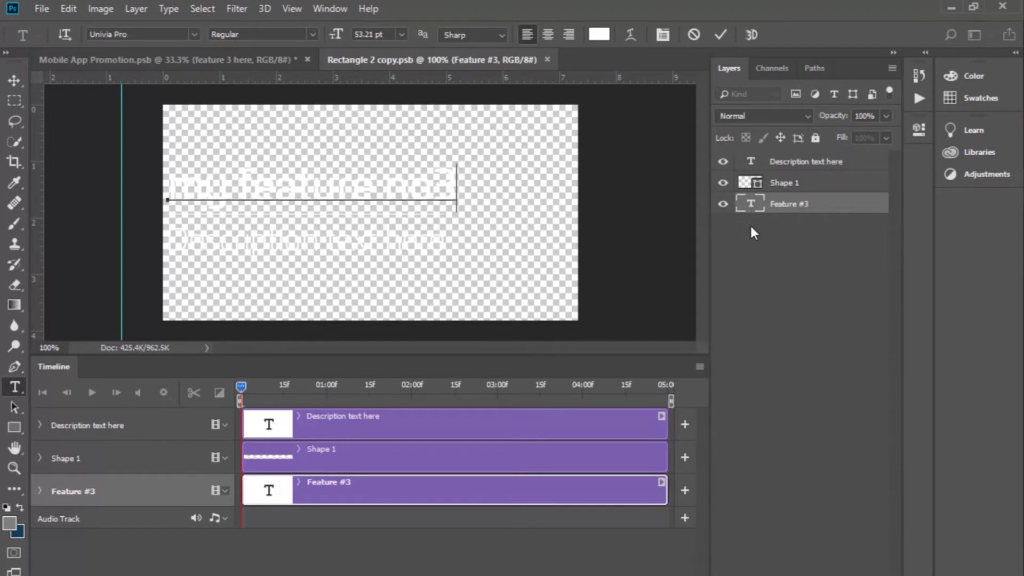
key("ctrl+Return")
Change the feature 3 description to "number three feature" and save the smart object
double_click(751, 161)
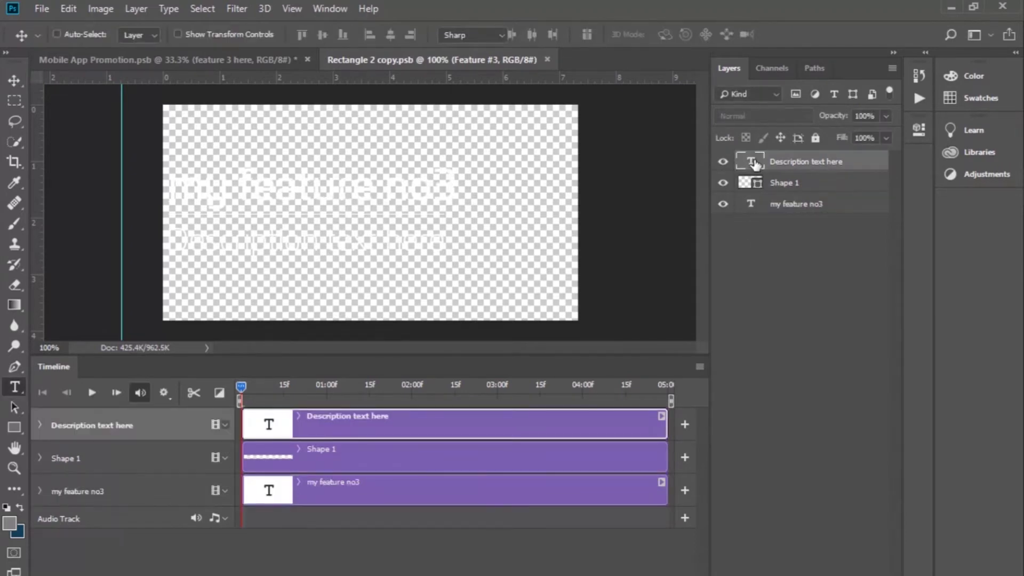
key("Left")
key("Right")
key("Right")
key("Right")
key("Right")
key("Right")
key("Right")
key("Right")
key("Right")
key("Right")
key("Right")
key("Right")
key("Right")
key("Right")
key("Right")
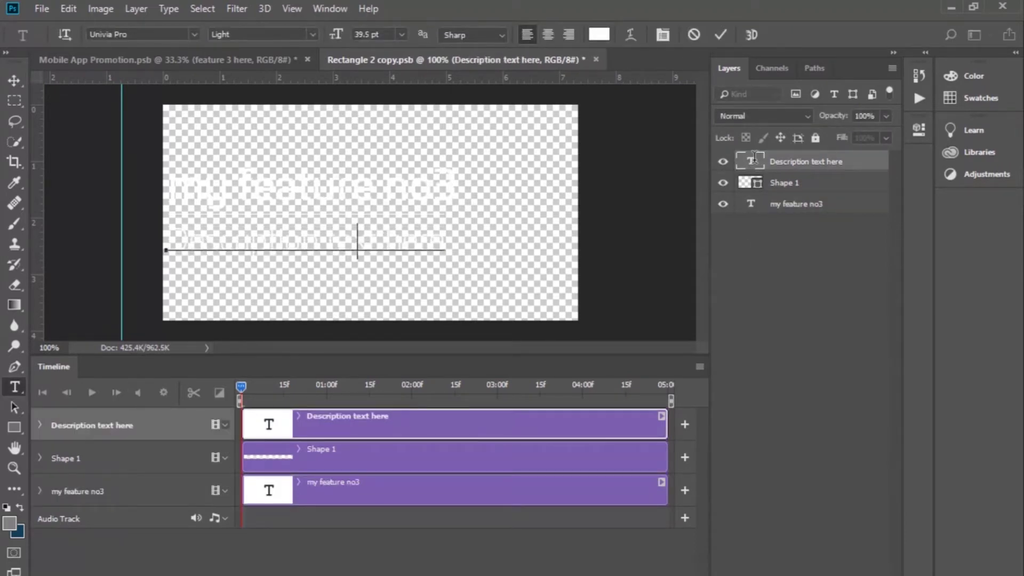
type("number three feature")
left_click(15, 78)
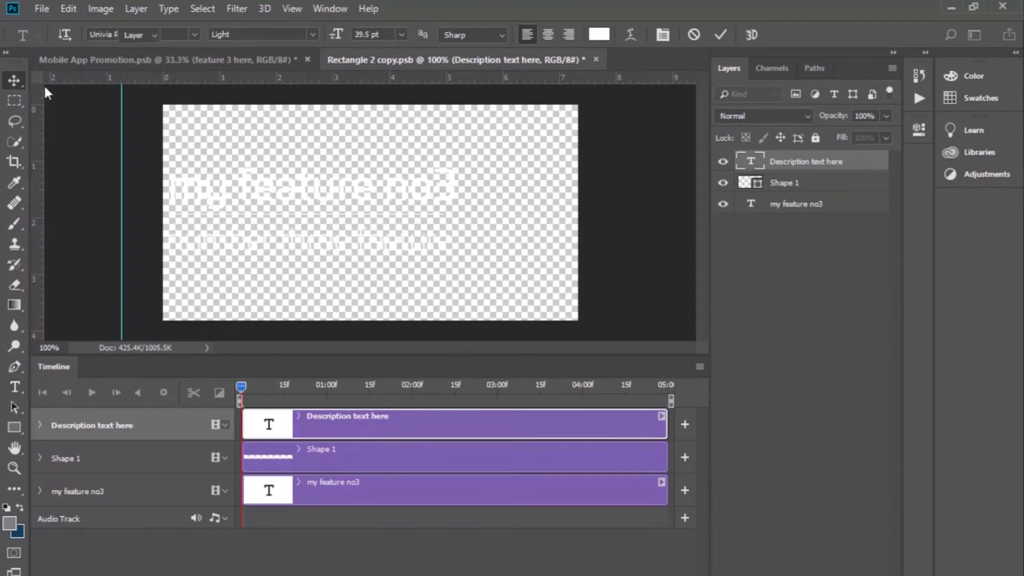
left_click(42, 9)
left_click(79, 167)
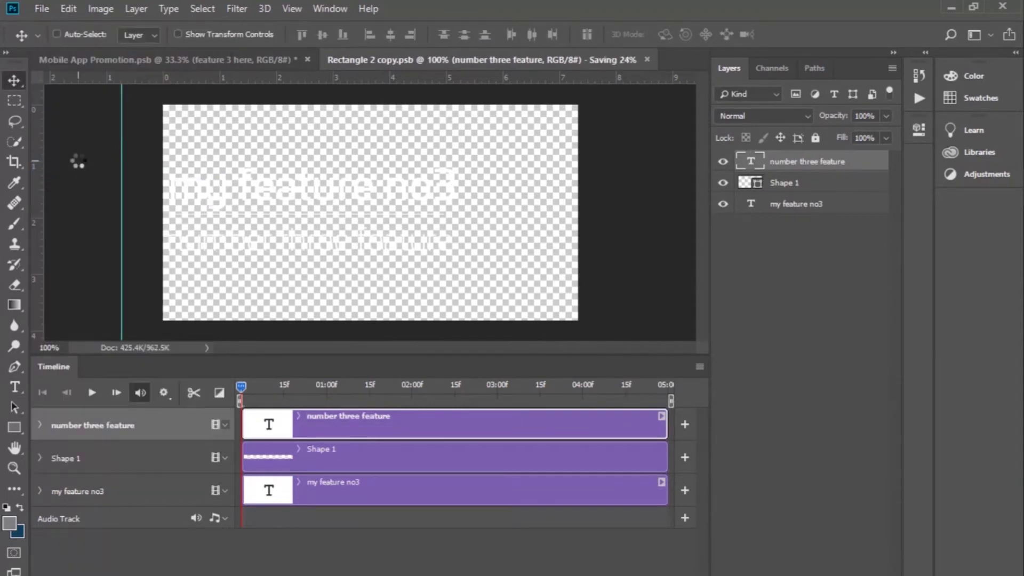
Close the feature 3 smart object, then retitle feature 4 as "my feature no4" and shift the title left inside the canvas
left_click(592, 59)
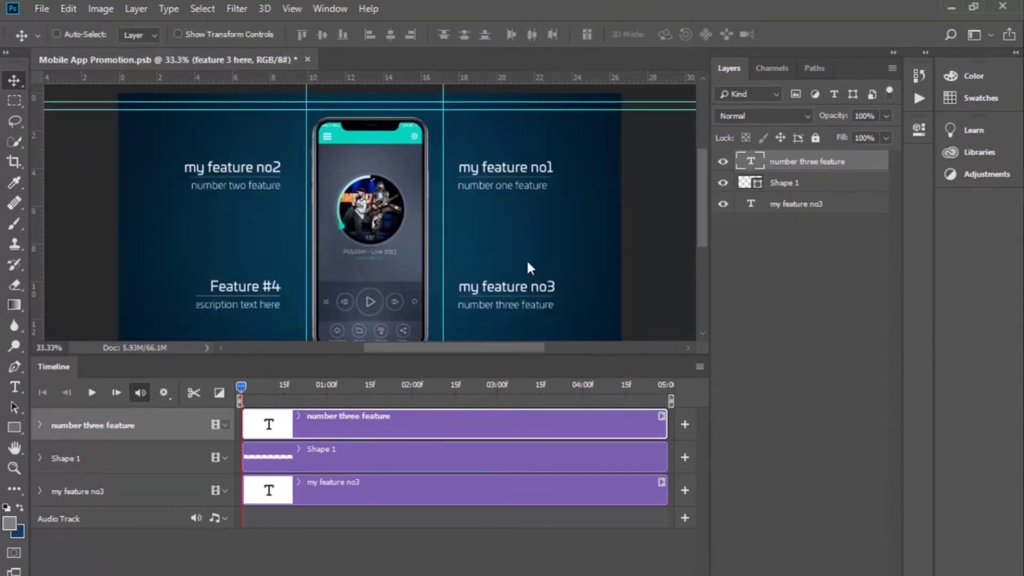
double_click(749, 426)
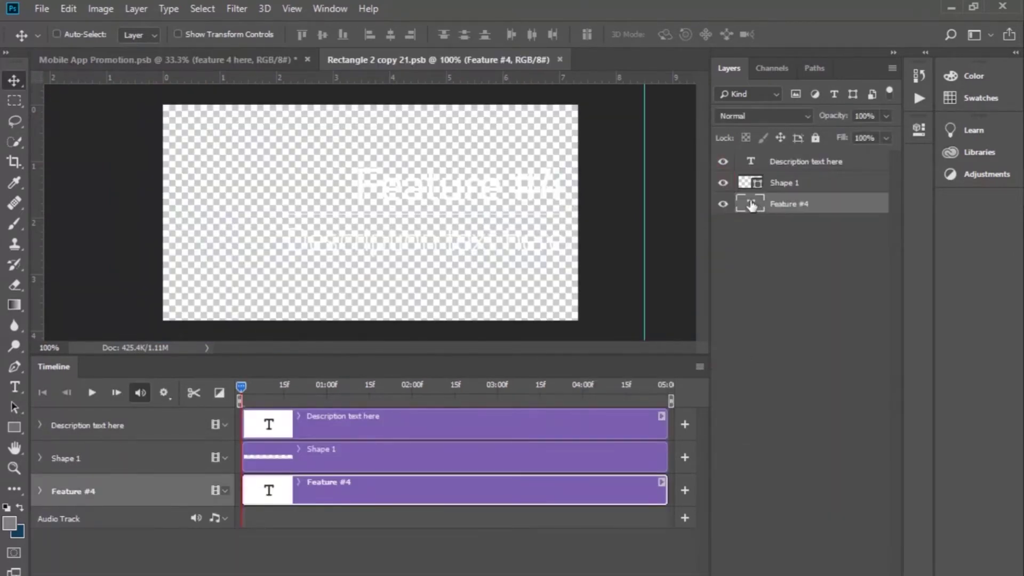
double_click(750, 204)
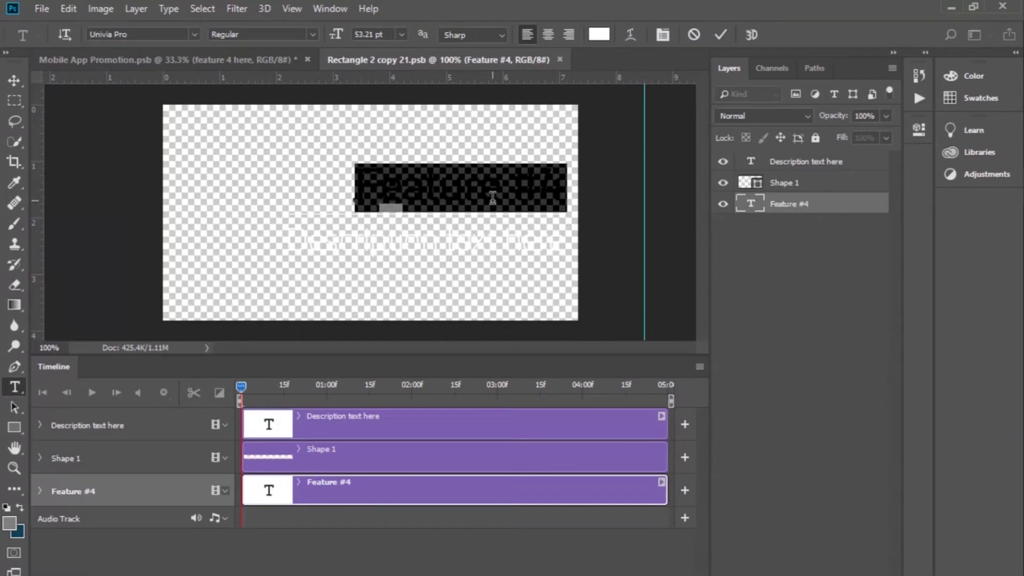
left_click(391, 184)
type("my feature one")
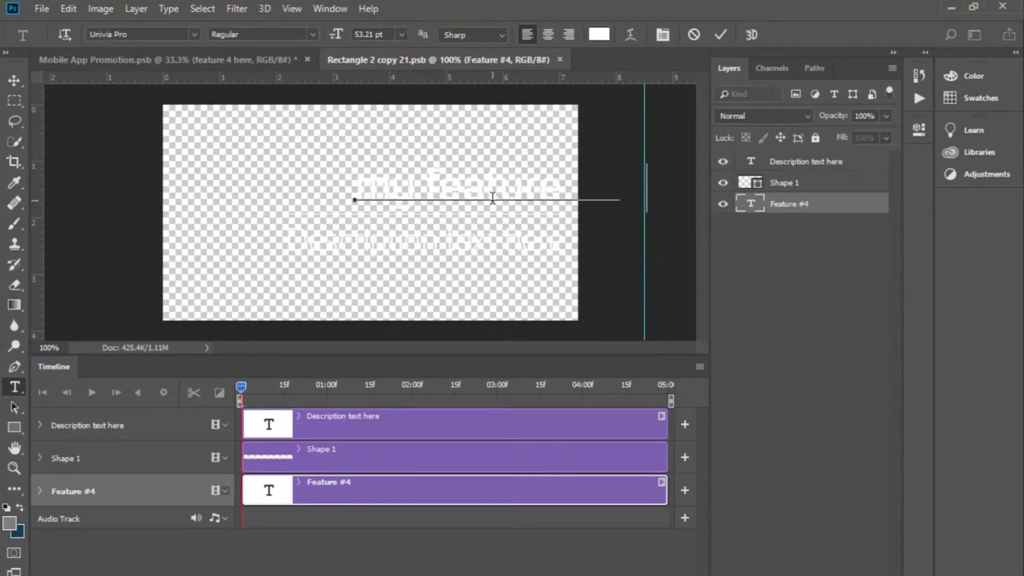
left_click(14, 80)
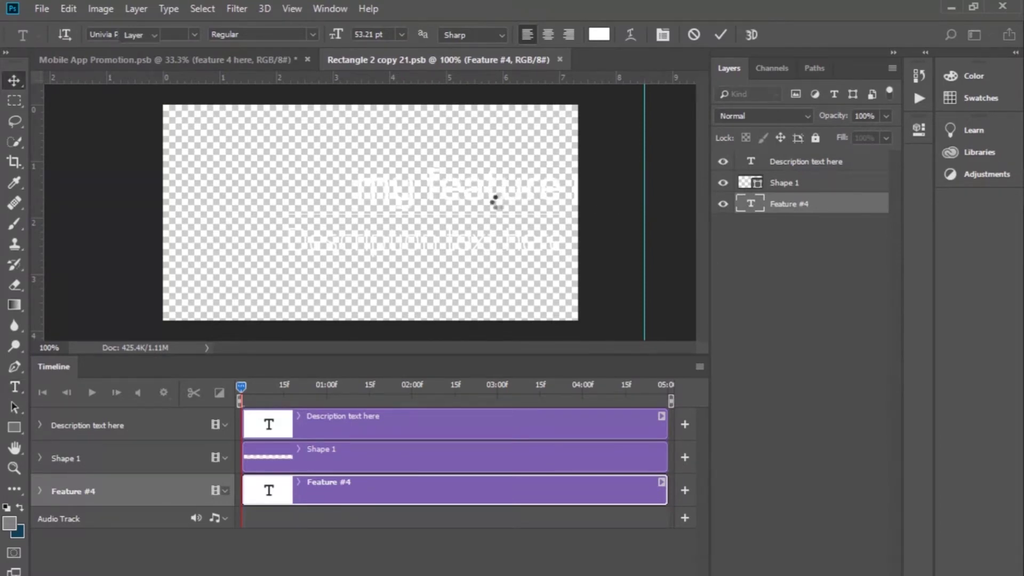
left_click_drag(485, 203, 407, 192)
Change the feature 4 description to "feature number four" and align its right edge with the title
left_click(750, 165)
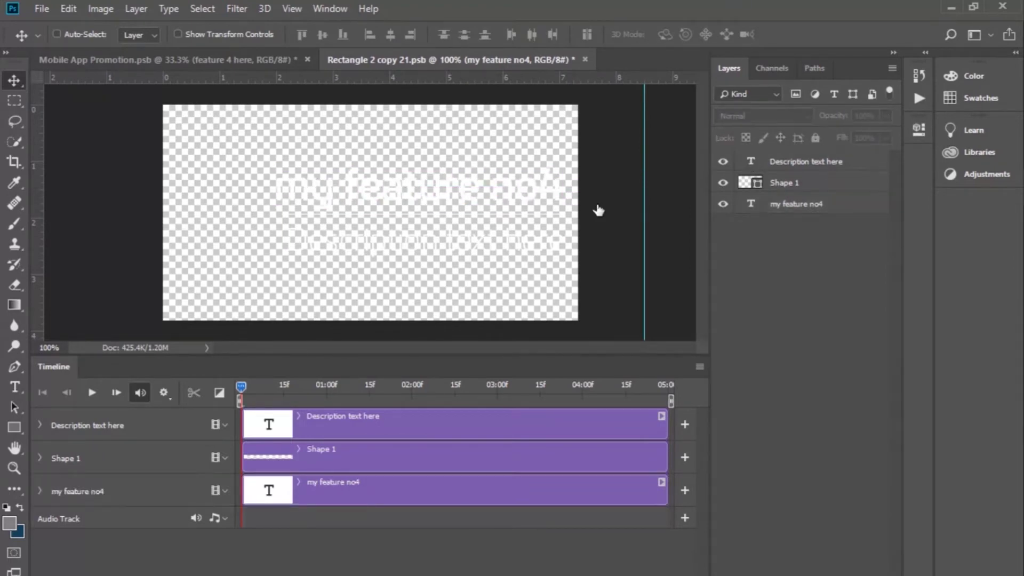
double_click(548, 246)
type("feature number four")
left_click(14, 82)
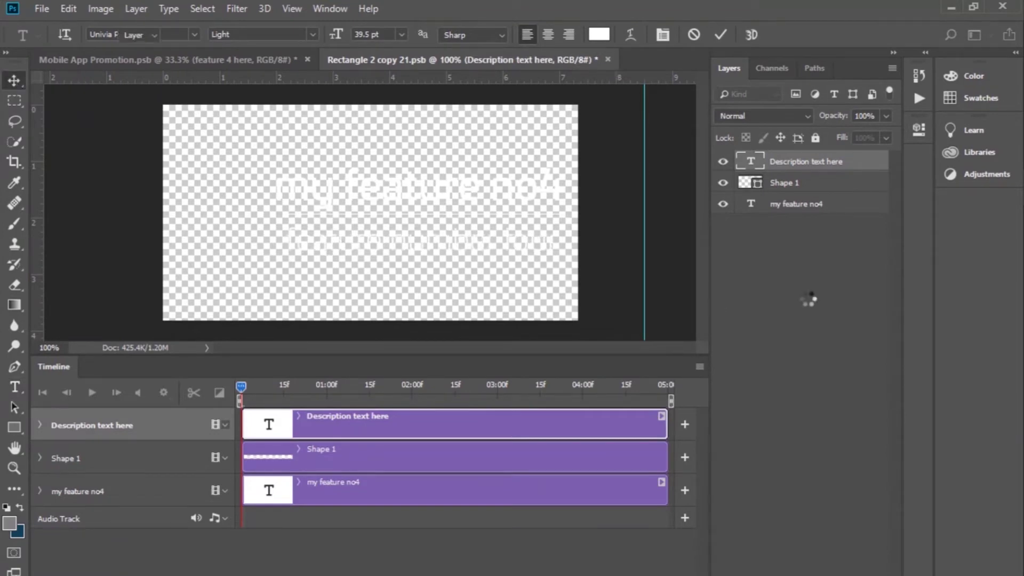
left_click_drag(494, 250, 496, 244)
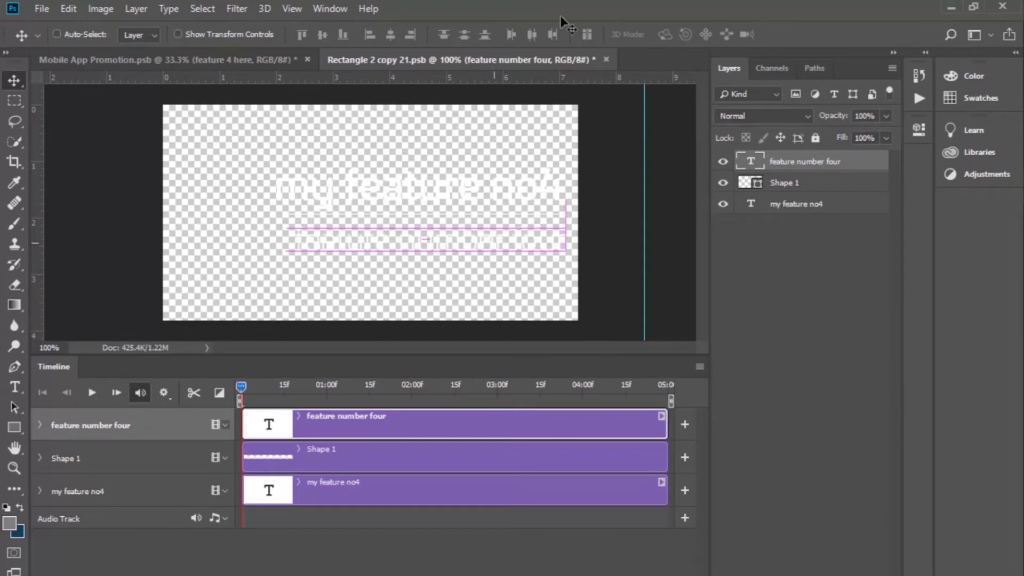
Save and close the feature 4 smart object, reopening it once to check its contents
left_click(42, 8)
left_click(73, 169)
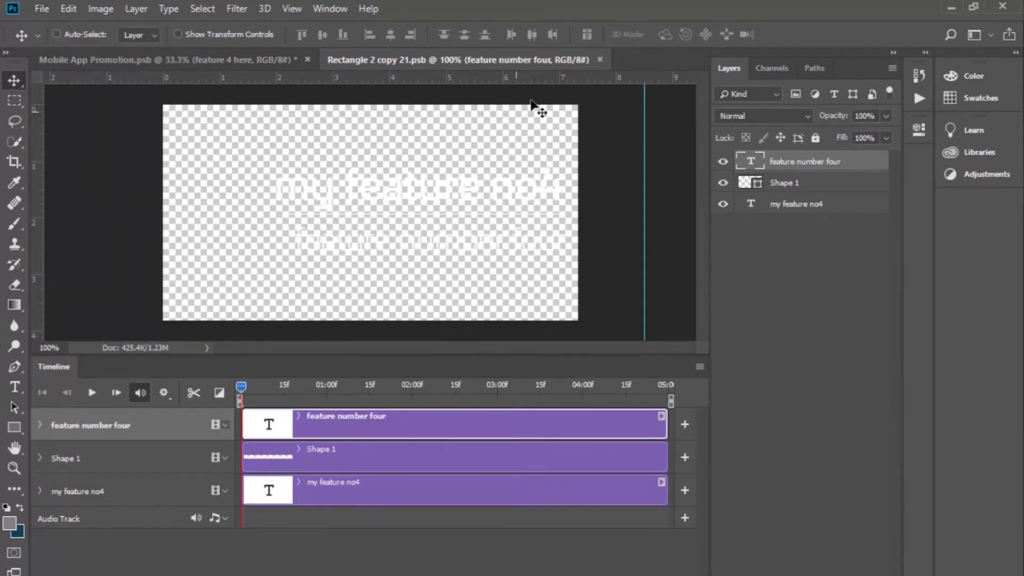
left_click(600, 59)
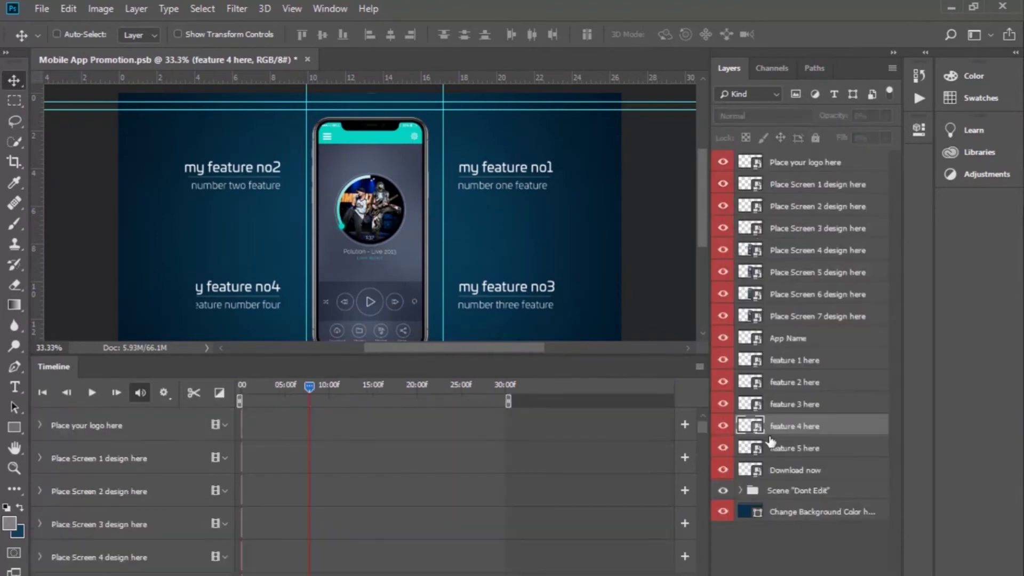
double_click(748, 425)
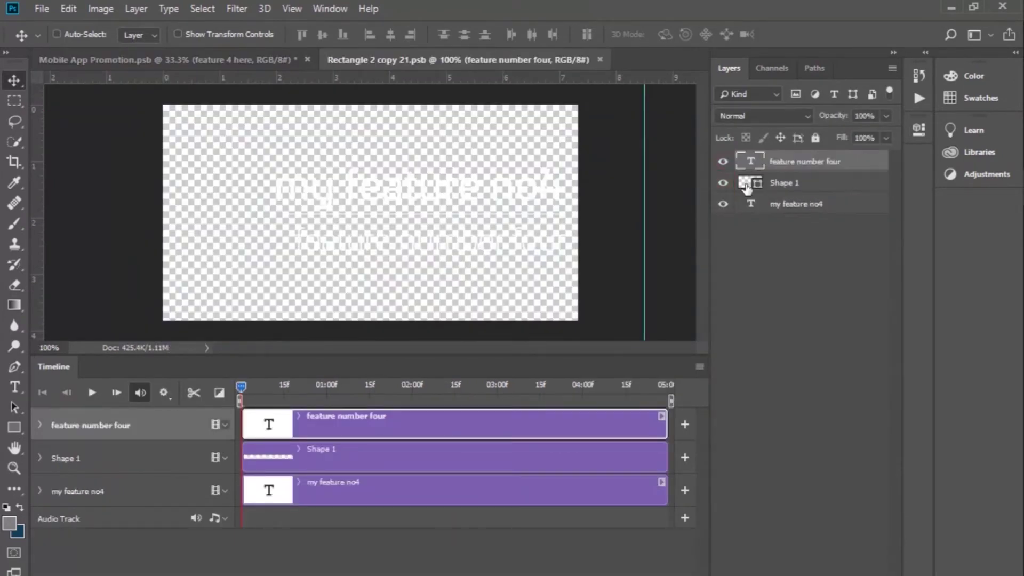
left_click(600, 59)
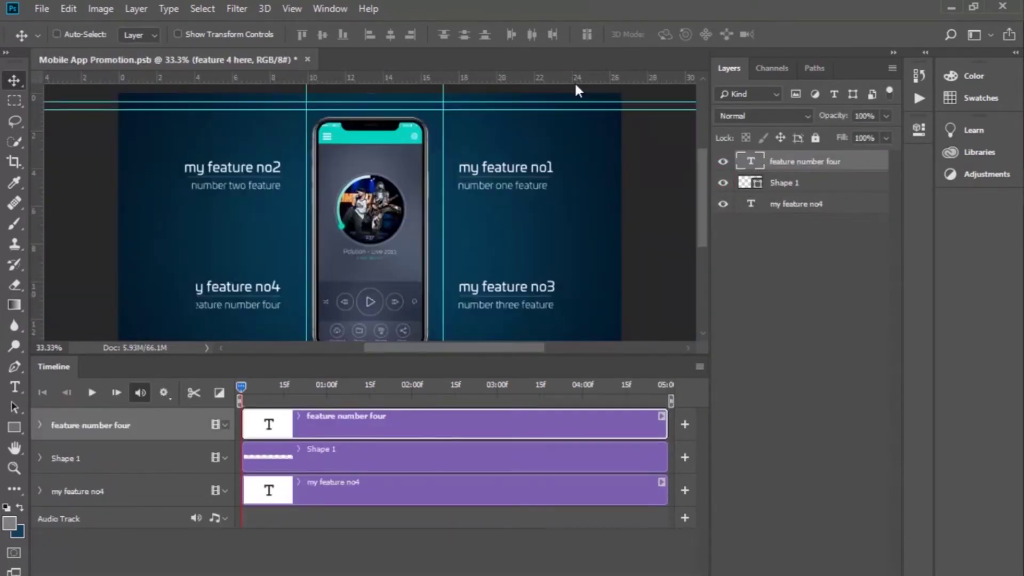
Move the playhead to about 15:00f and change the title inside the feature 5 smart object to "my feature no5"
left_click_drag(308, 386, 373, 392)
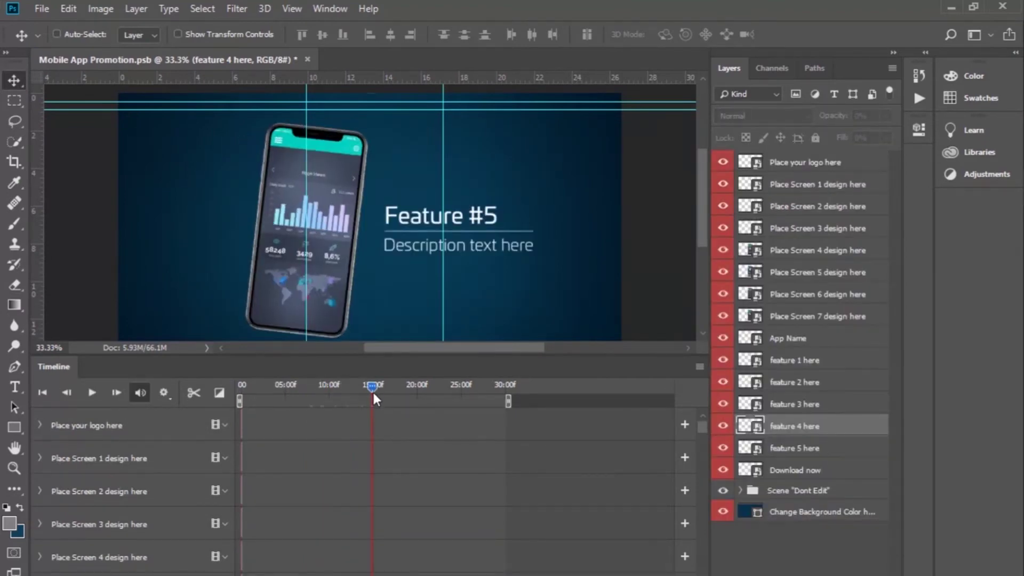
left_click(748, 453)
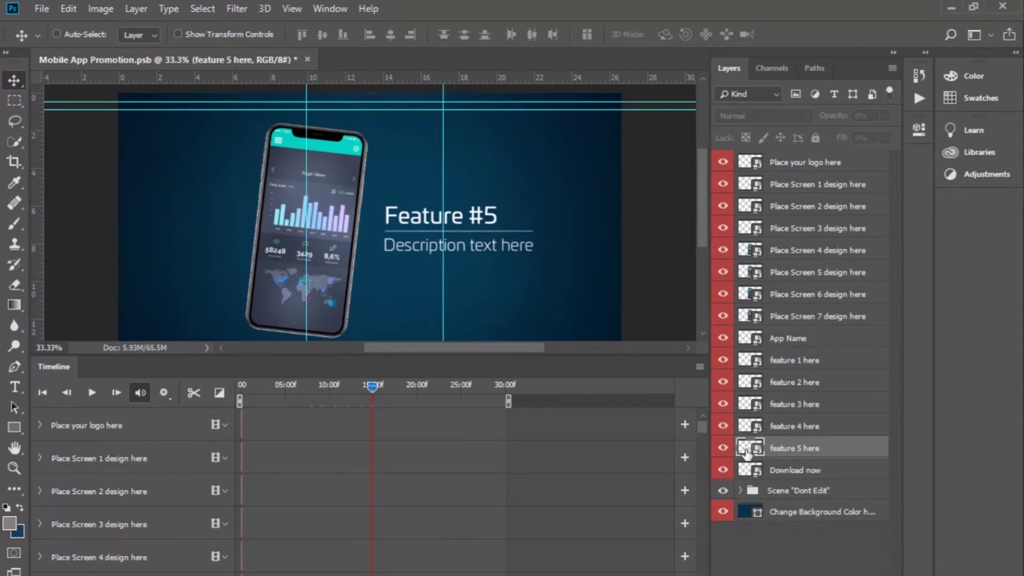
double_click(748, 449)
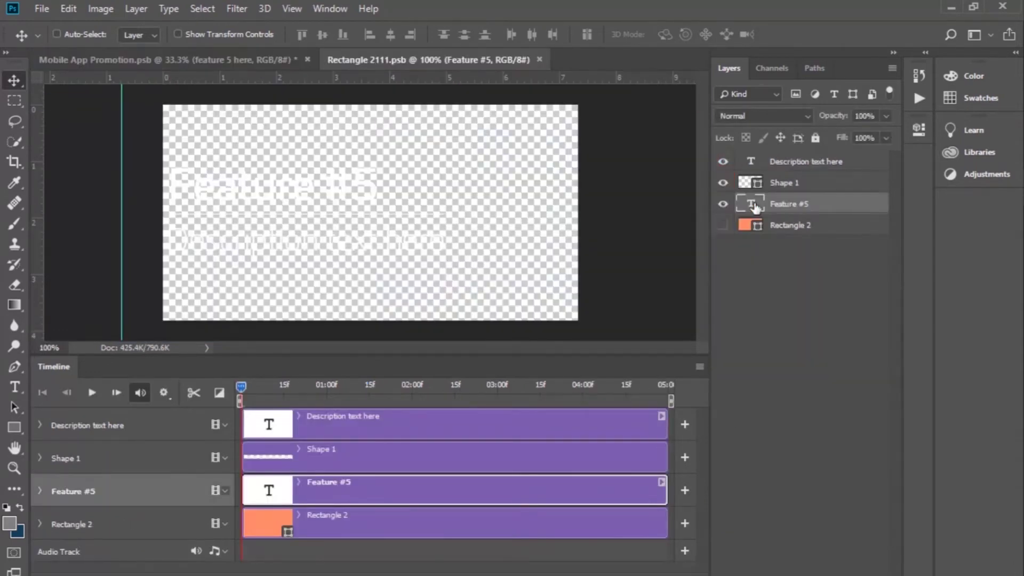
double_click(751, 204)
type("my feature no5")
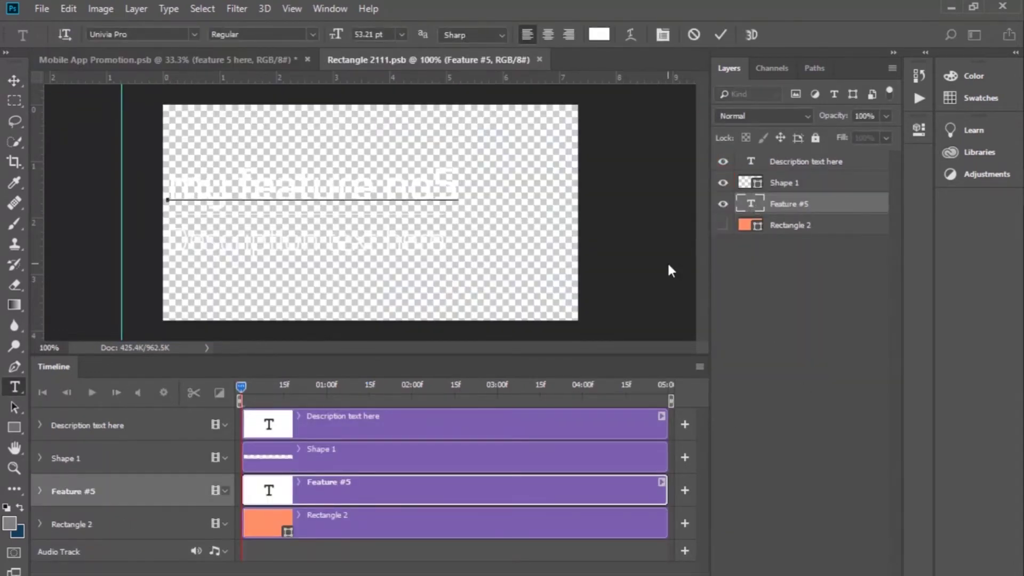
left_click(764, 313)
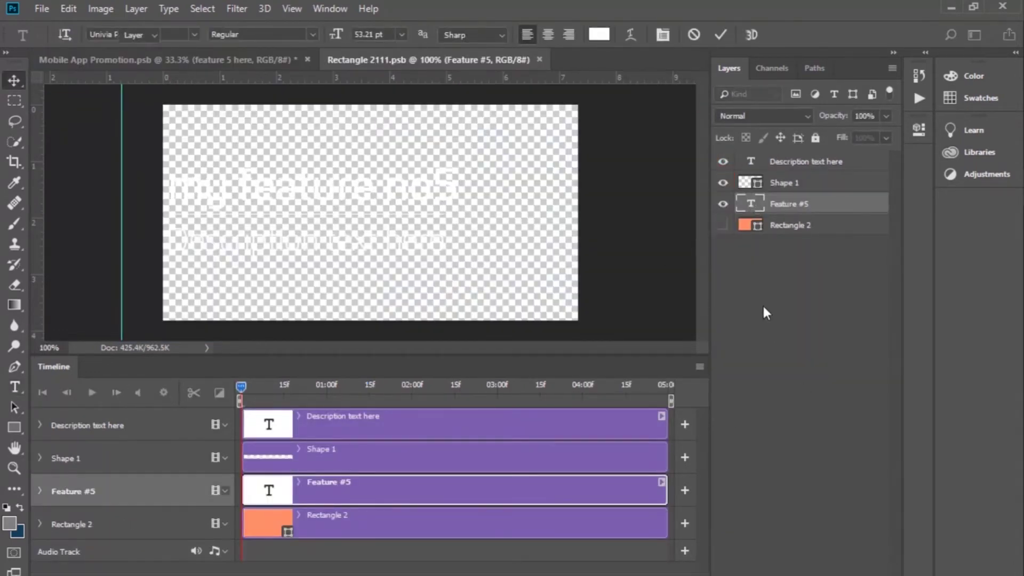
Change the feature 5 description to "feature number 5", then save and close the smart object
double_click(750, 161)
type("feature number")
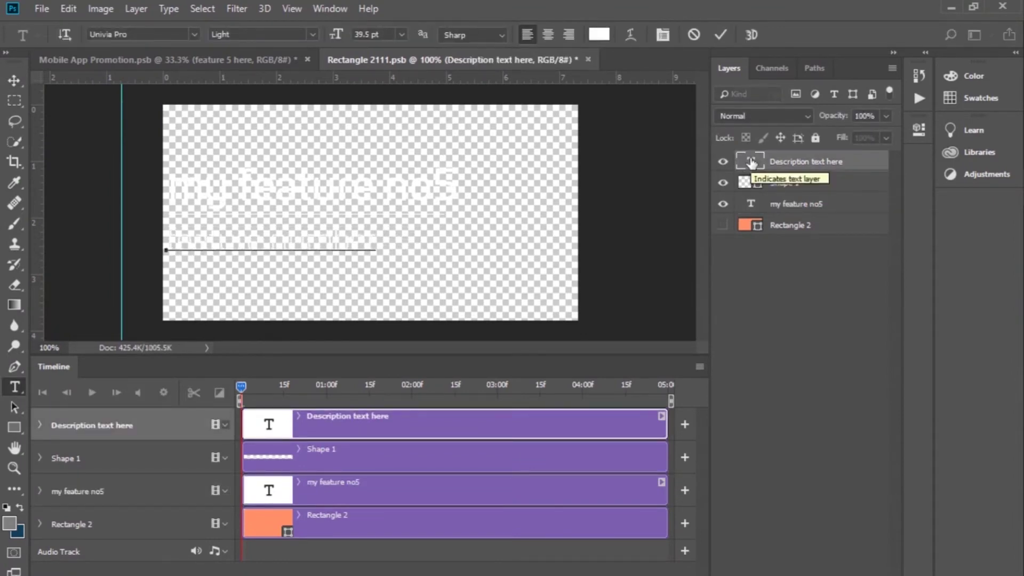
left_click(772, 299)
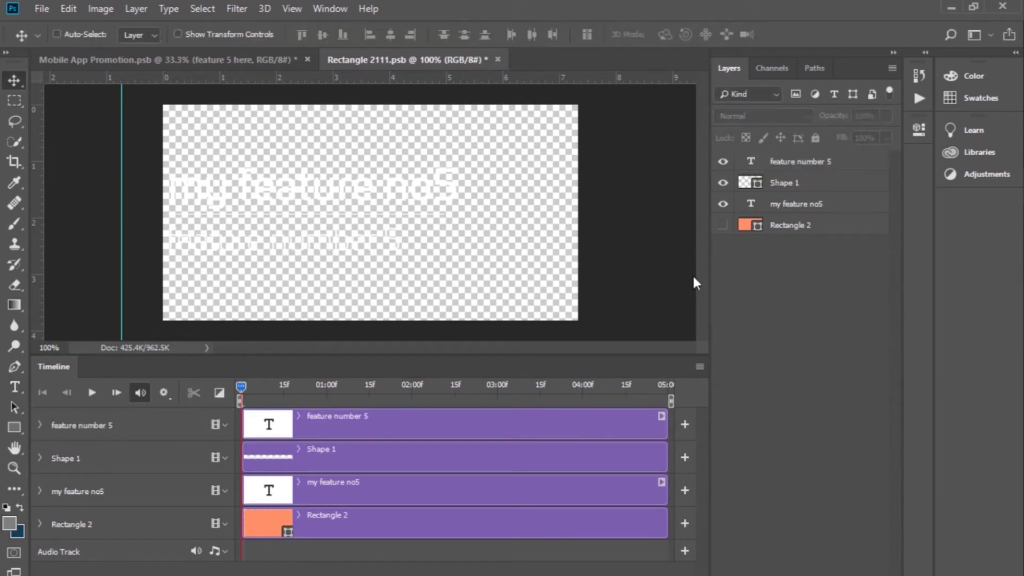
left_click(37, 7)
left_click(65, 169)
left_click(491, 59)
Move the playhead to the closing scene just past 25:00f and hide the Your Logo text inside the Download now smart object
left_click_drag(376, 386, 465, 386)
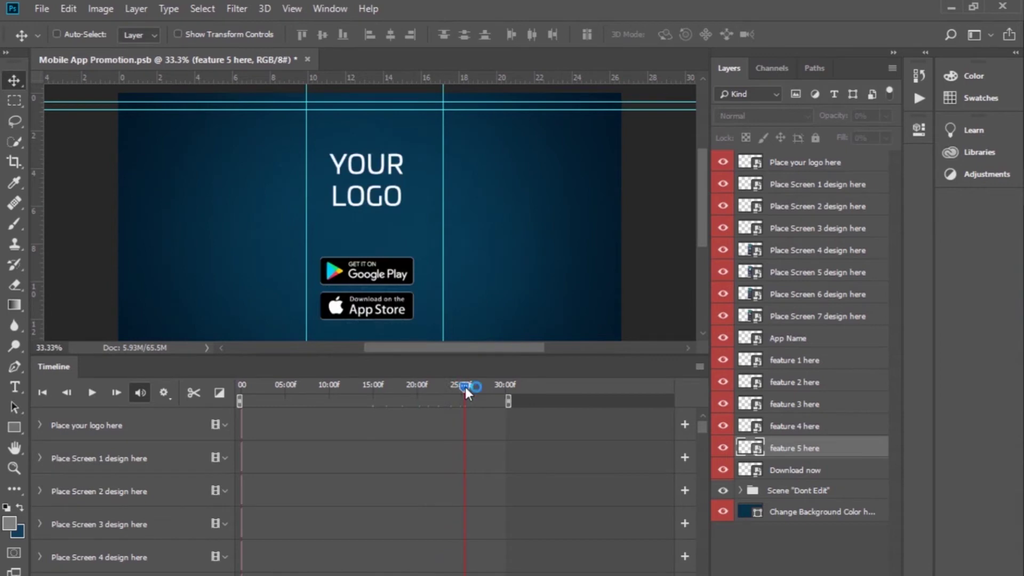
left_click(745, 472)
double_click(747, 471)
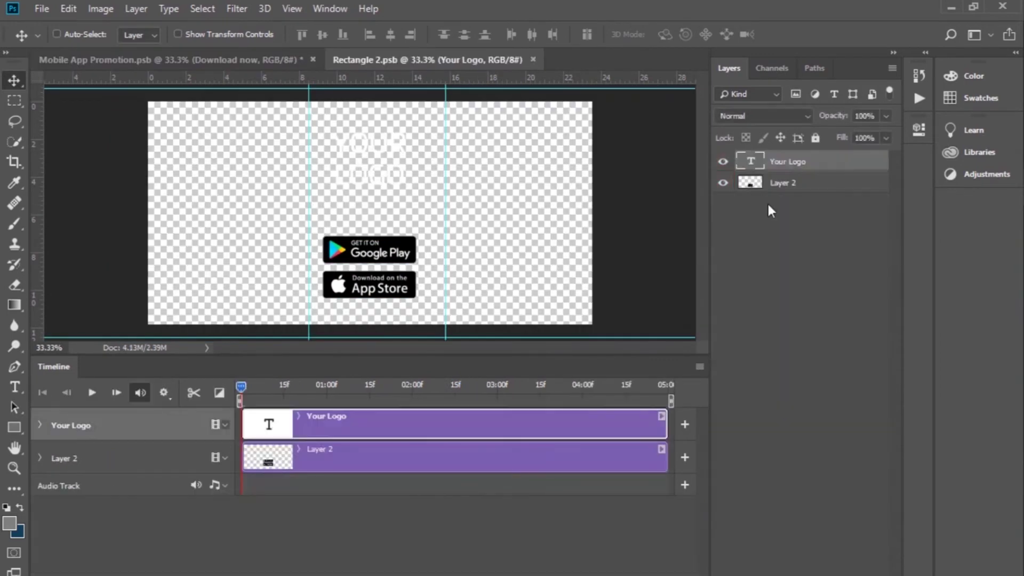
left_click(724, 162)
left_click(724, 162)
Place the Logo file as an embedded object, scale it down slightly and position it above the store badges
left_click(41, 9)
left_click(82, 303)
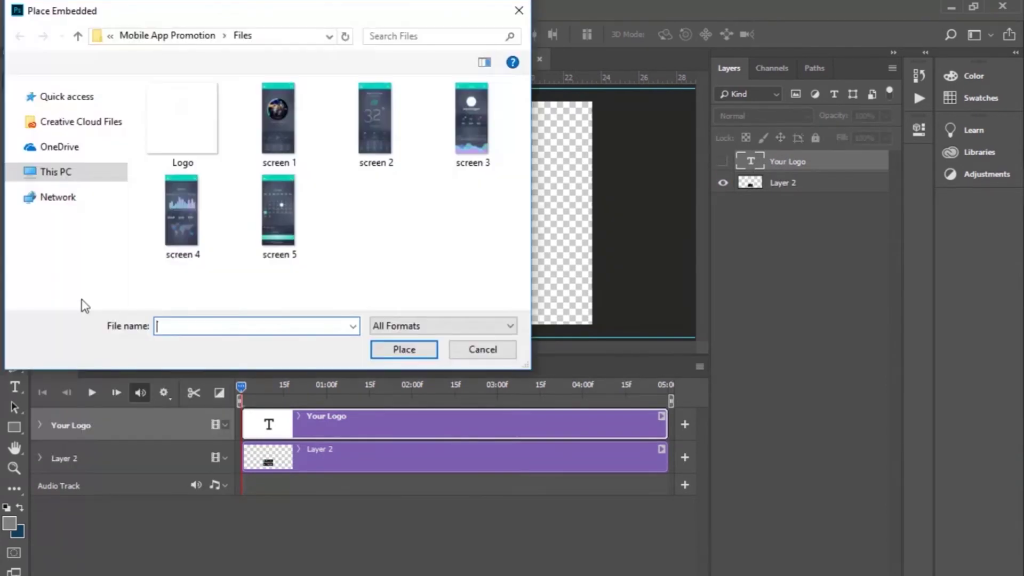
double_click(199, 107)
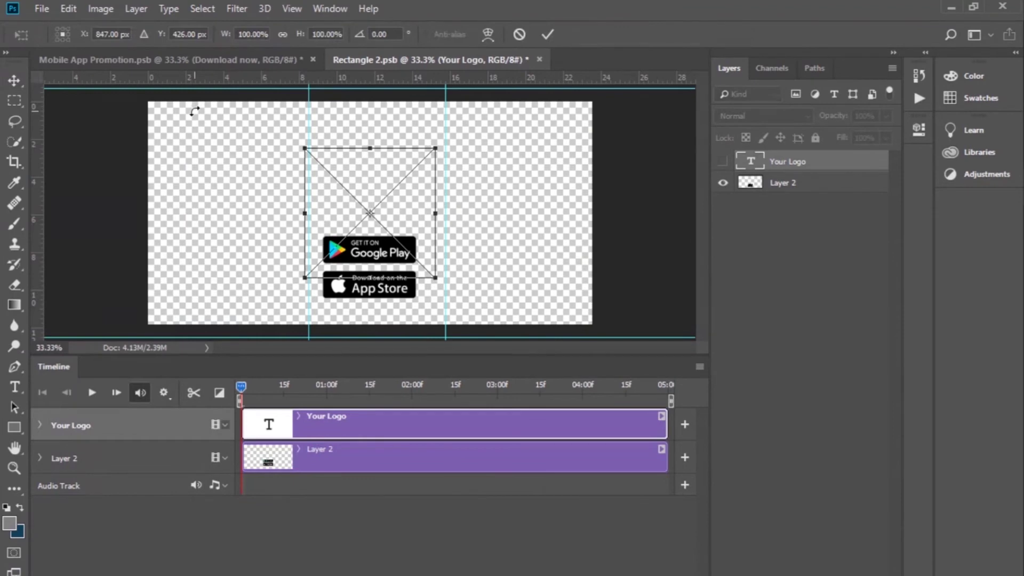
left_click_drag(435, 277, 425, 267)
left_click_drag(405, 211, 404, 169)
key("Return")
Save and close the Download now smart object
left_click(42, 9)
left_click(64, 168)
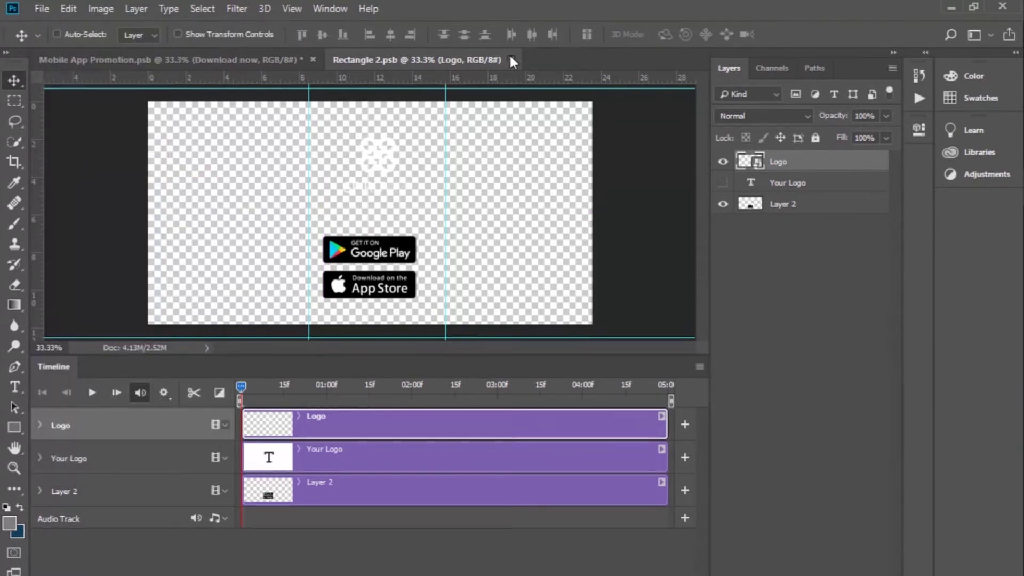
key("ctrl+w")
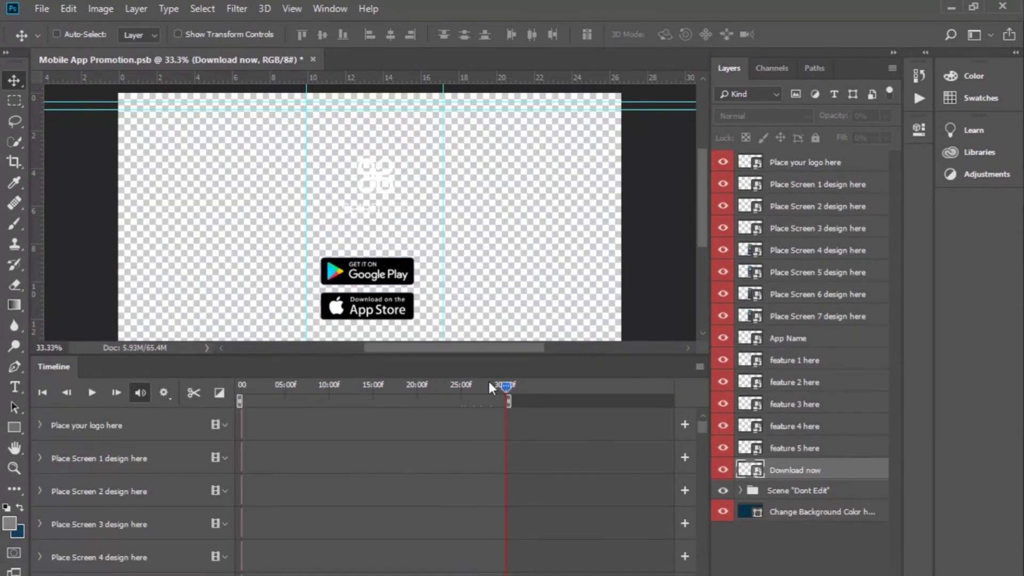
Return the playhead to the start of the timeline and render the project as a video
left_click(411, 384)
left_click_drag(394, 369, 228, 359)
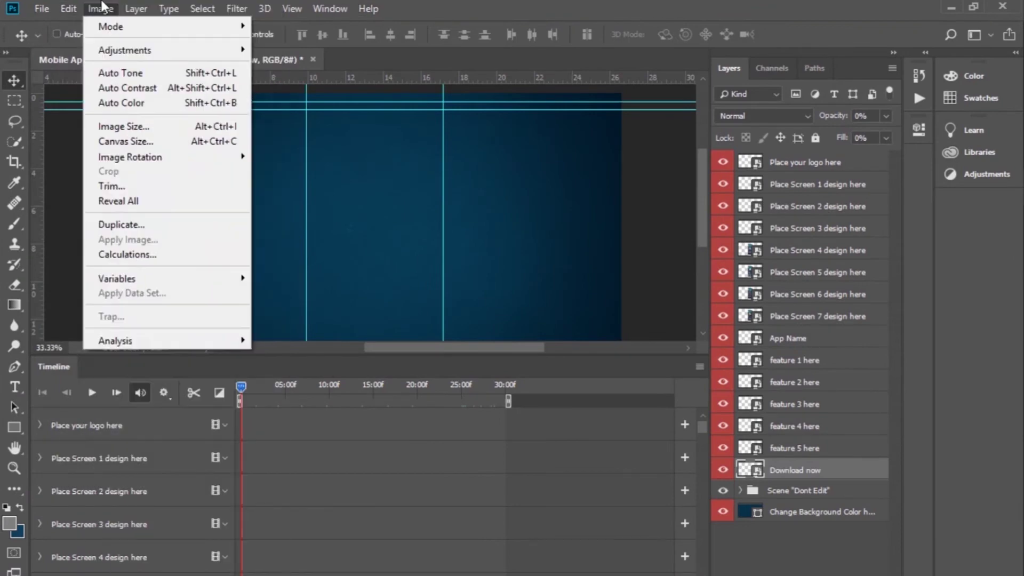
mouse_move(39, 7)
mouse_move(99, 223)
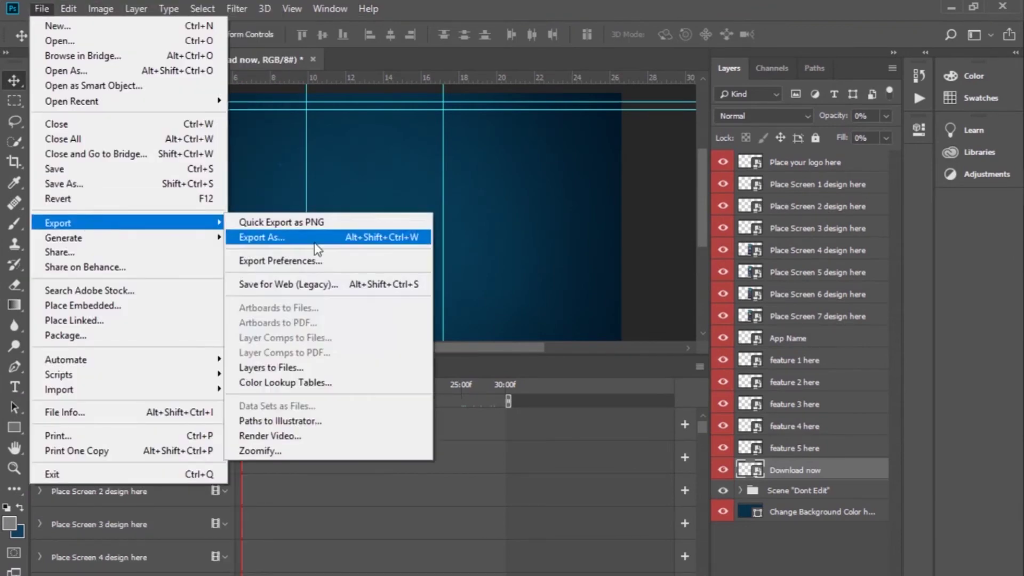
left_click(312, 435)
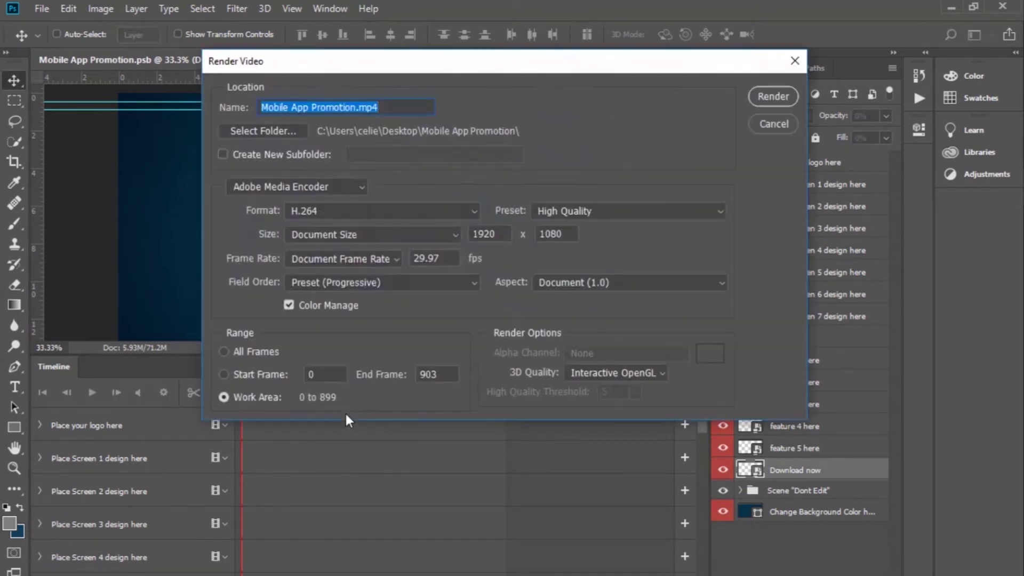
left_click(769, 94)
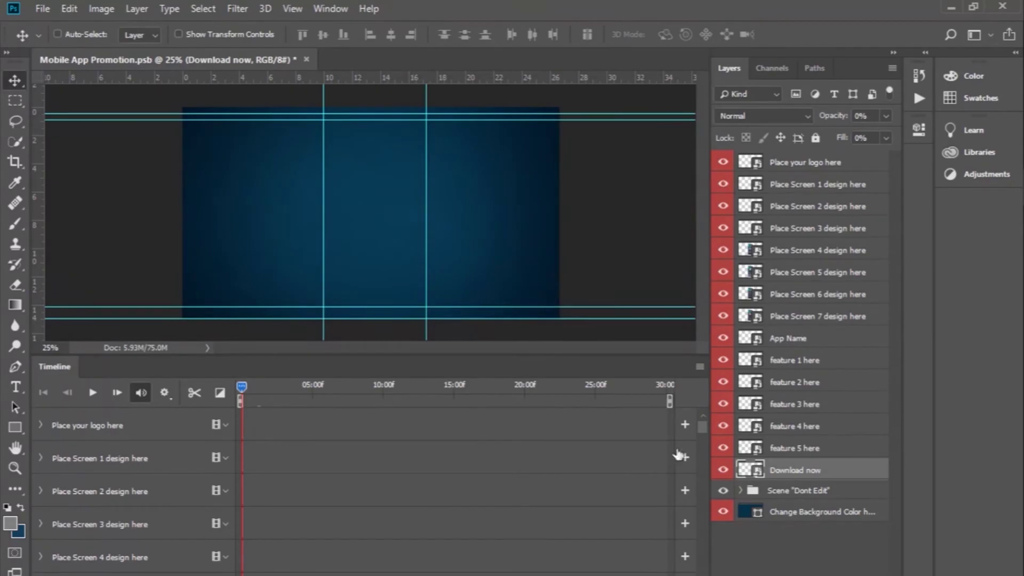
Minimize the editor and play the rendered Mobile App Promotion video in Movies & TV
left_click(951, 7)
double_click(238, 99)
double_click(255, 123)
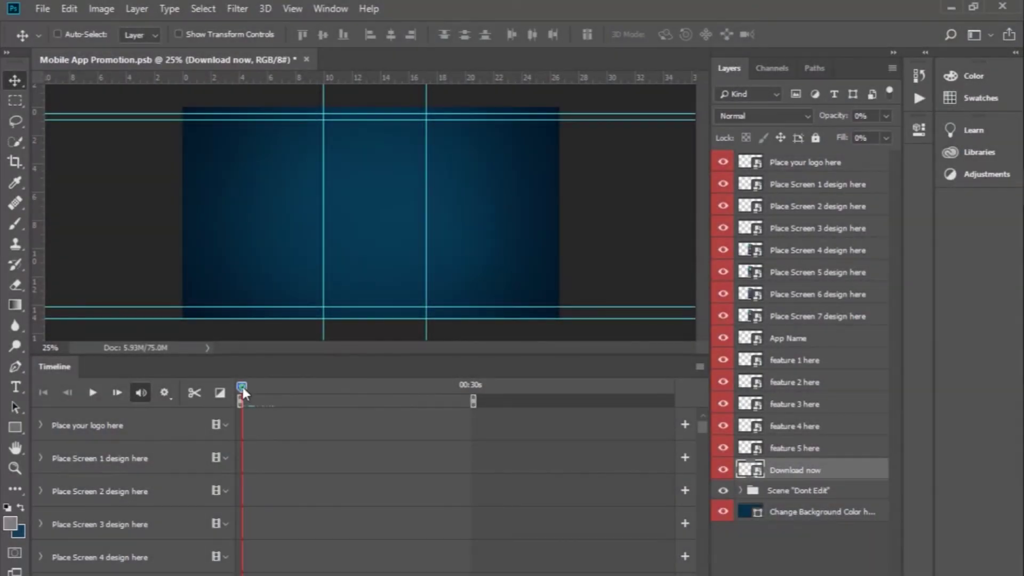
Move the playhead to the opening logo scene and save that frame as a JPEG named Mobile App Promotion at quality 8
left_click_drag(242, 387, 248, 385)
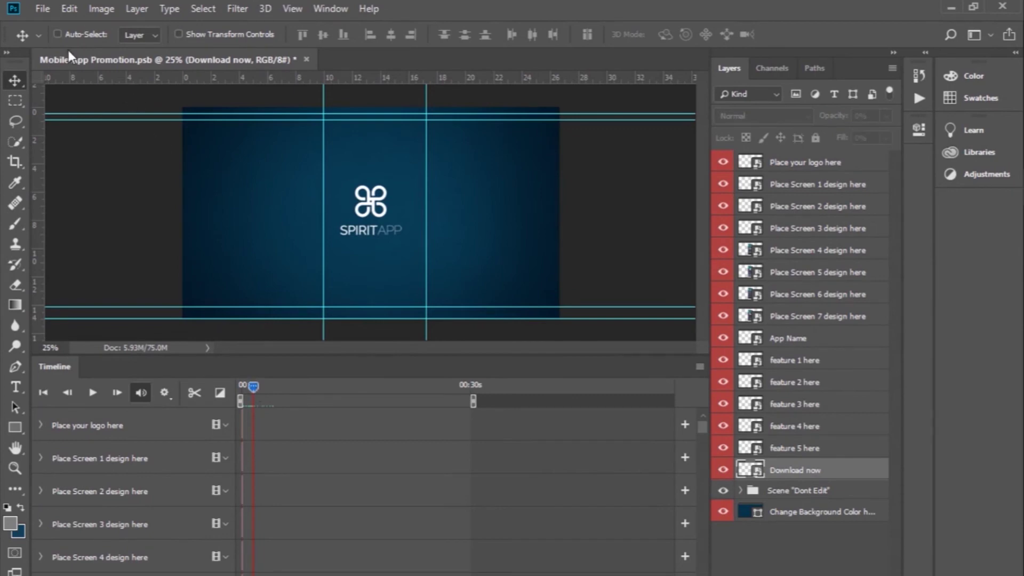
left_click(42, 15)
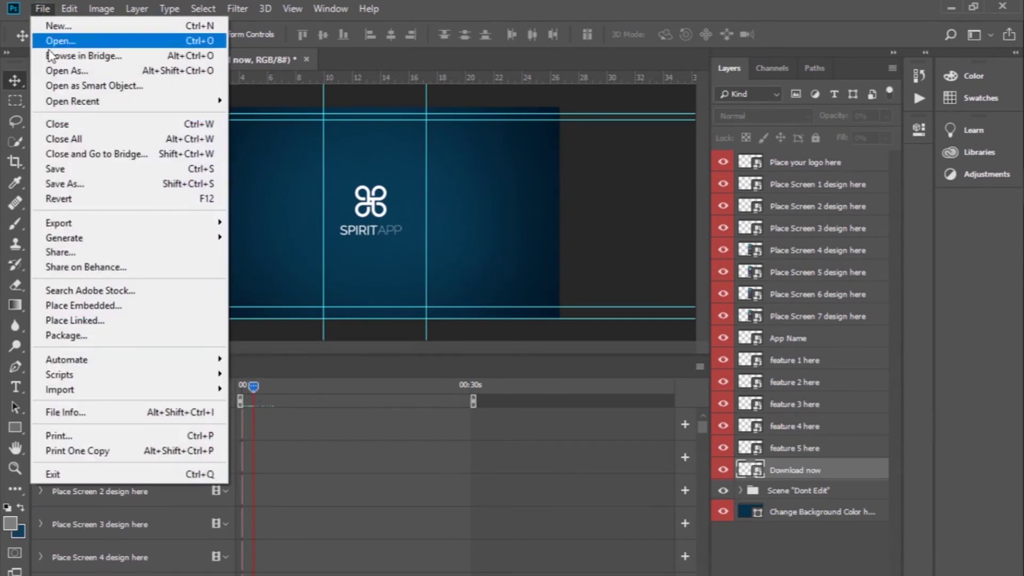
left_click(65, 185)
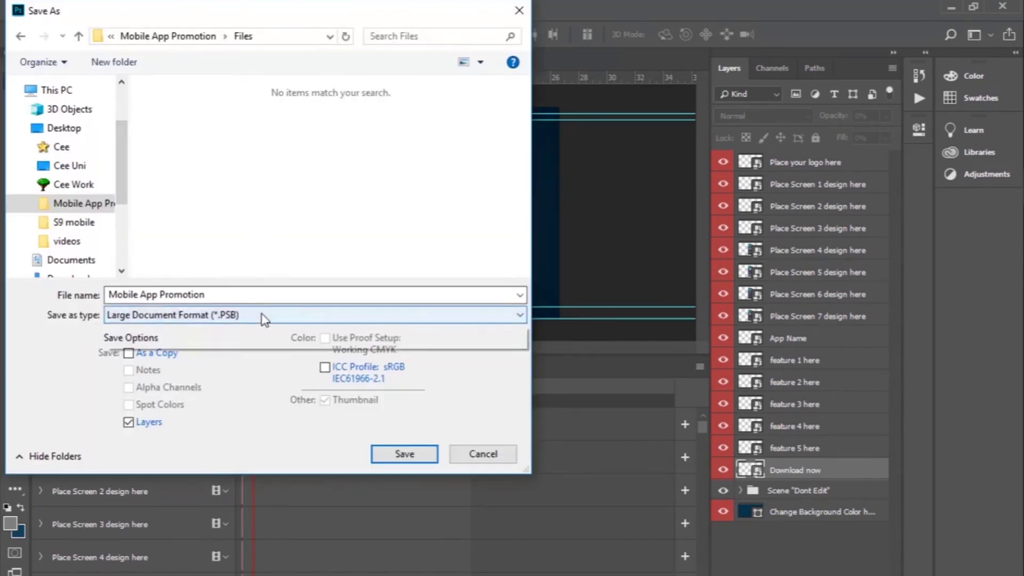
left_click(262, 316)
left_click(261, 436)
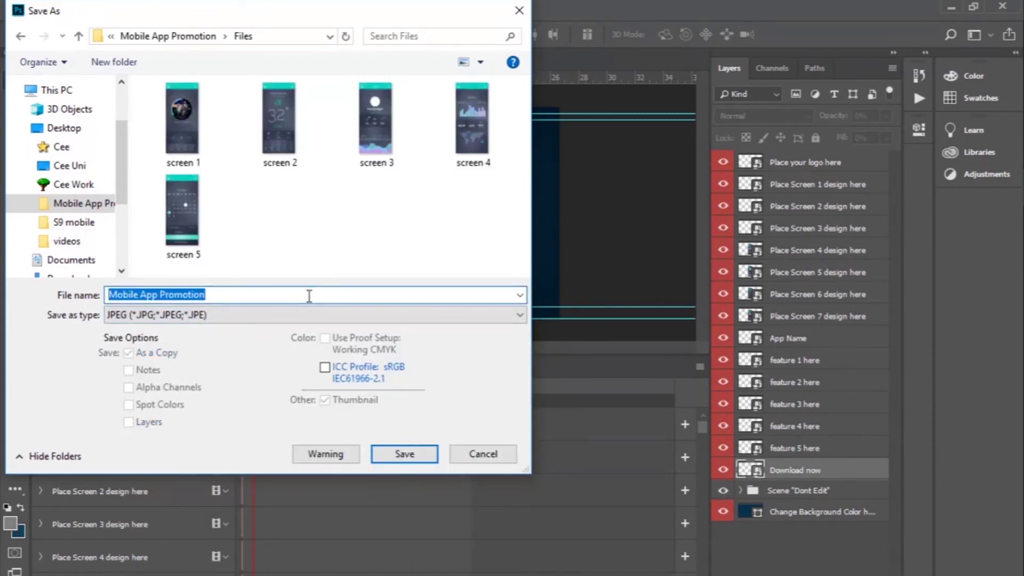
left_click(389, 462)
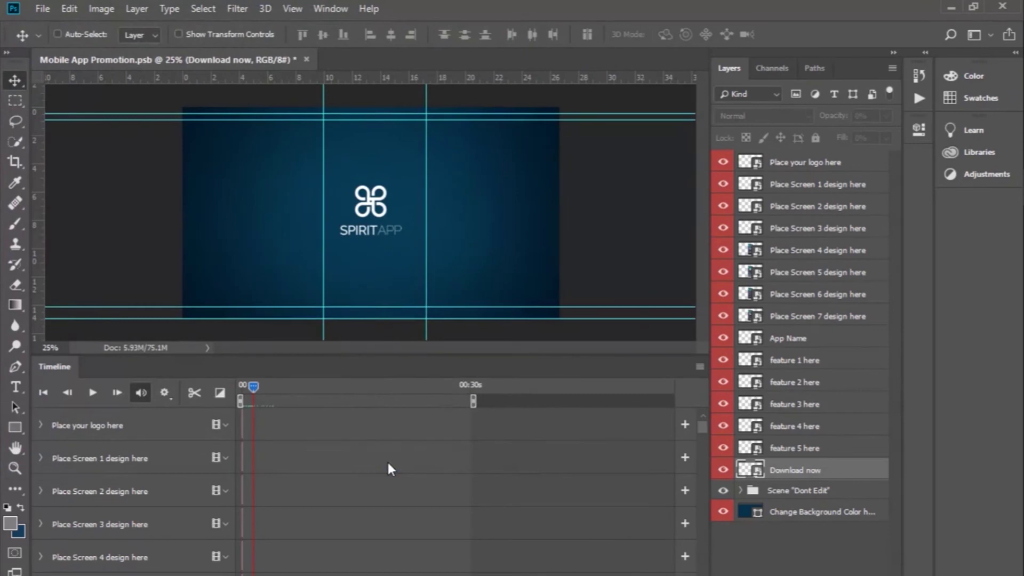
left_click(583, 134)
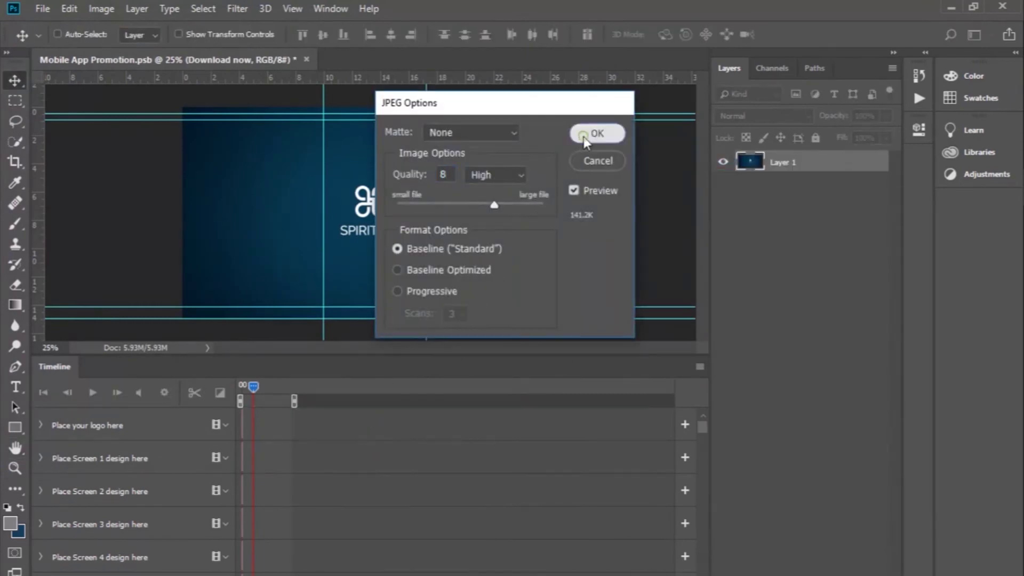
Move the playhead to the scene with one phone and four features and save that frame as a JPEG named 2 at quality 8
left_click_drag(255, 383, 308, 383)
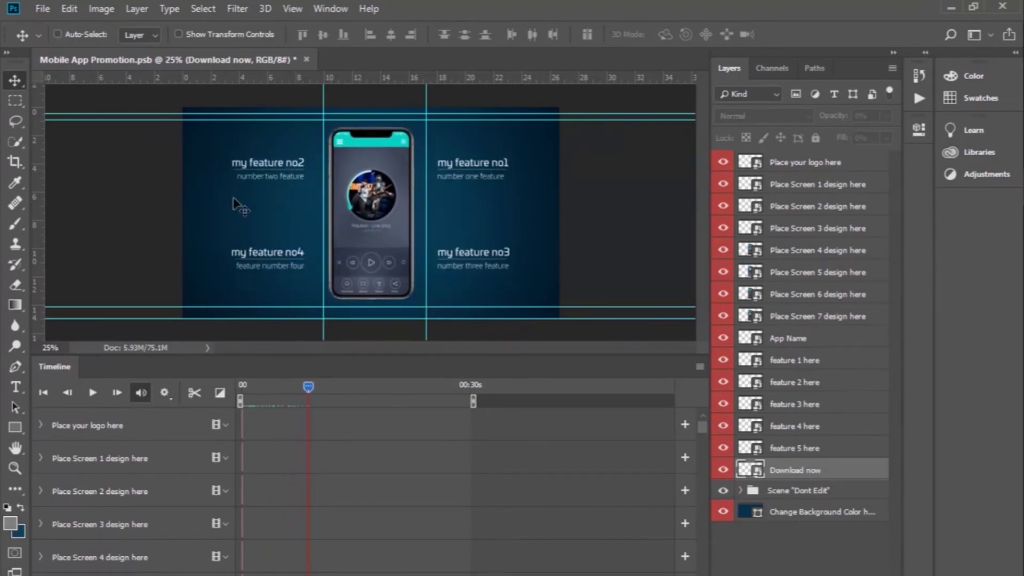
left_click(43, 9)
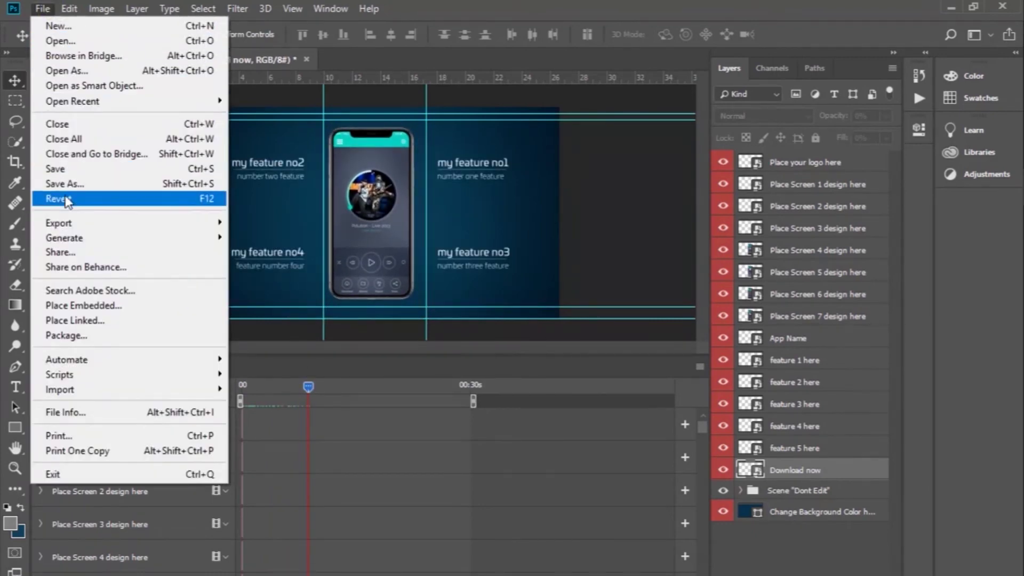
left_click(64, 183)
left_click(246, 316)
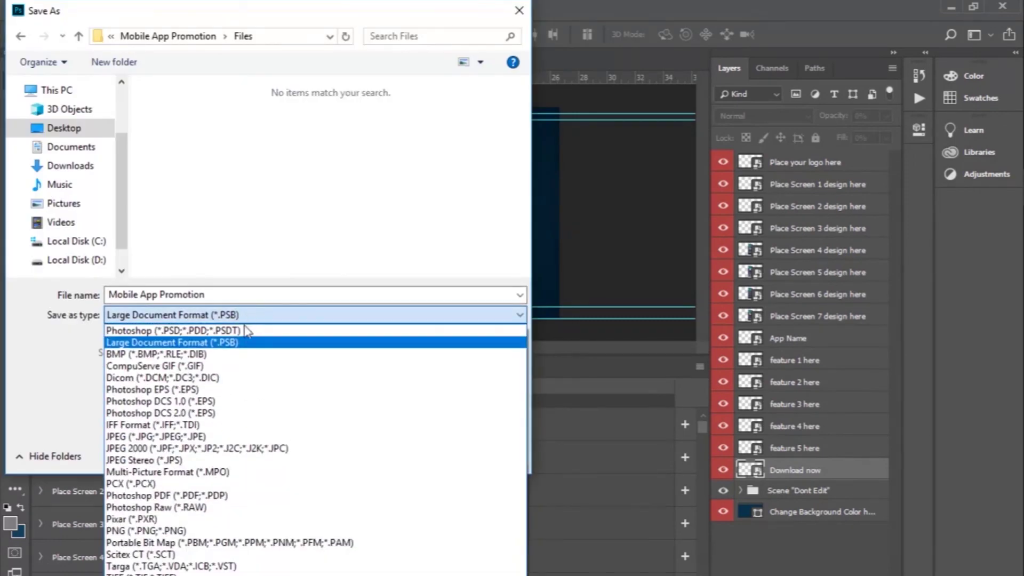
left_click(237, 436)
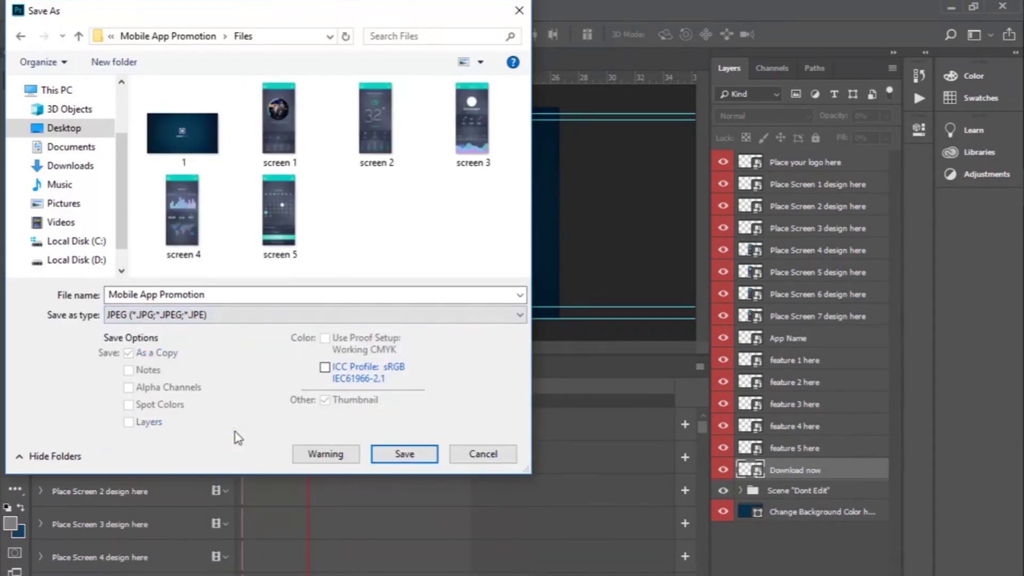
left_click(230, 292)
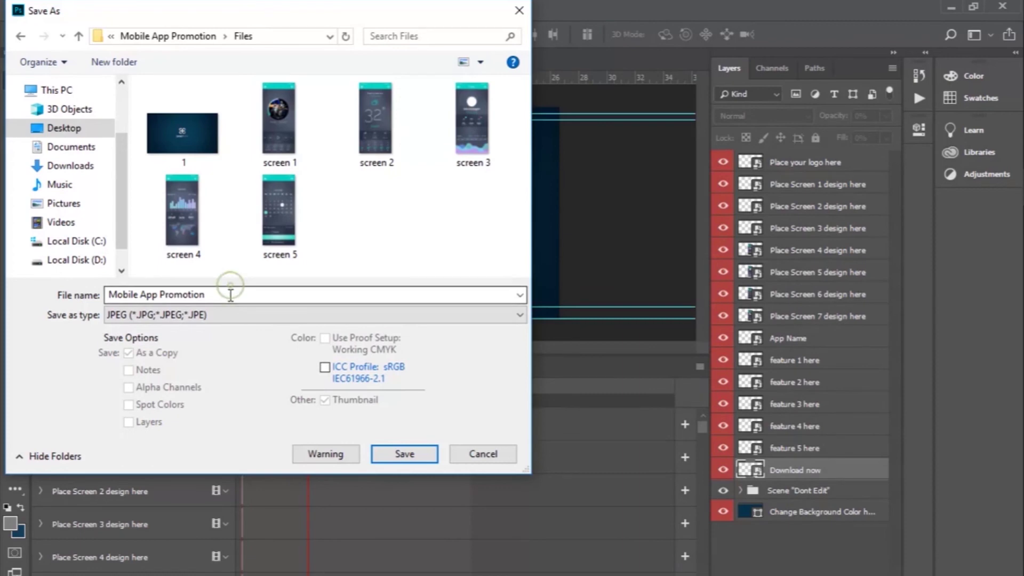
left_click(404, 453)
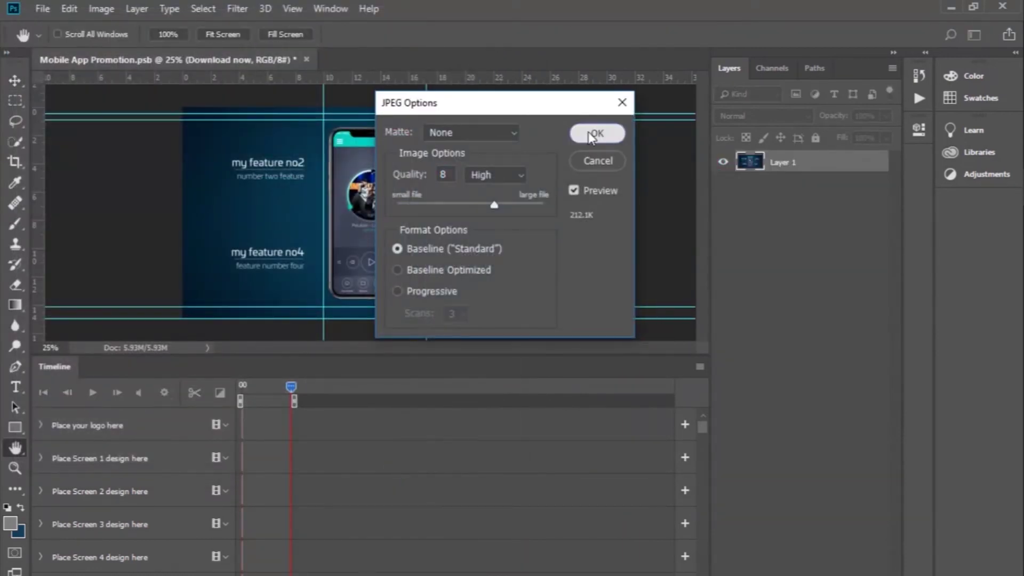
left_click(592, 134)
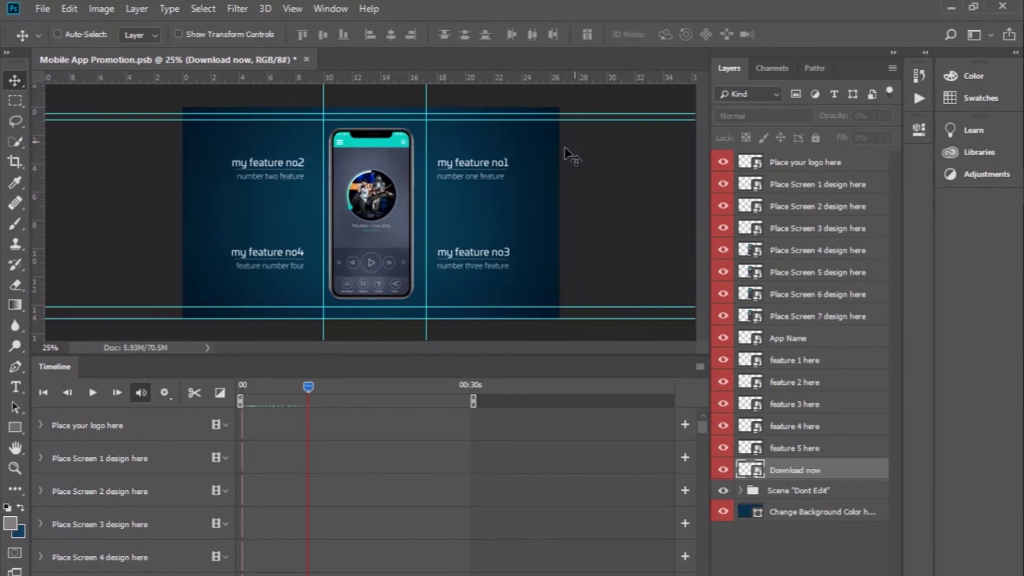
Move the playhead to the scene with five phones side by side and save that frame as a JPEG named 3 at quality 8
left_click_drag(312, 386, 399, 386)
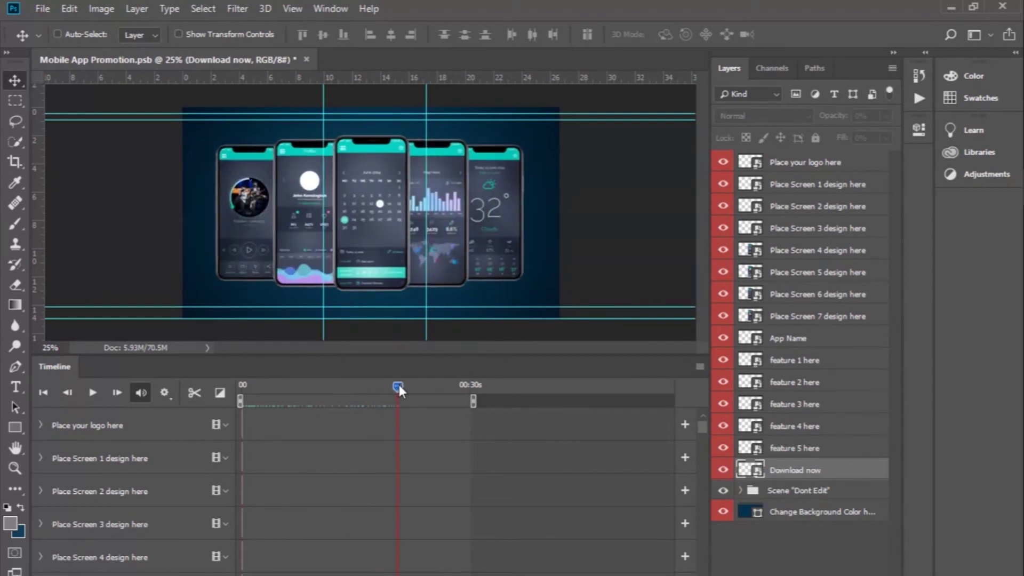
left_click(51, 5)
left_click(75, 183)
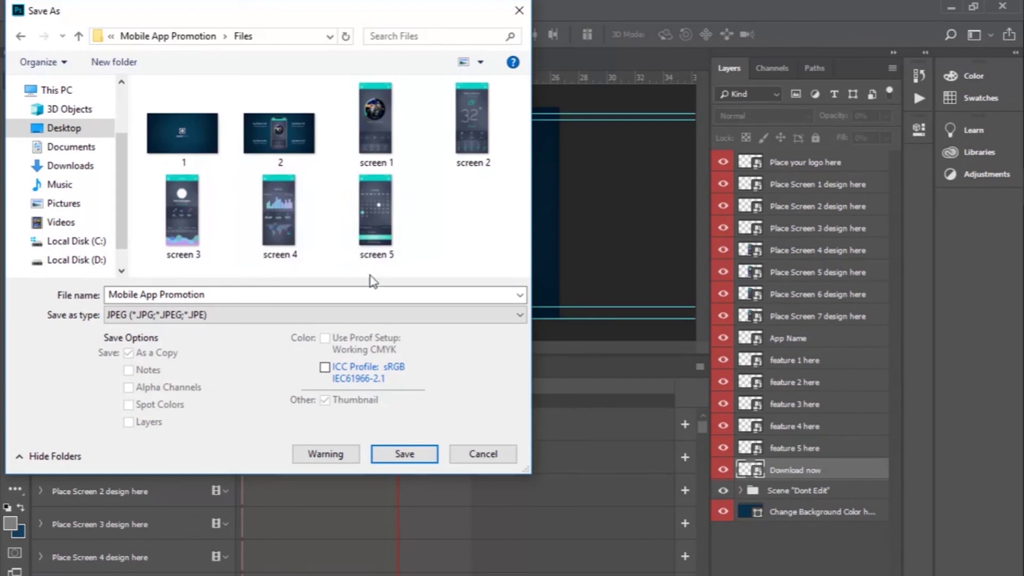
left_click(310, 297)
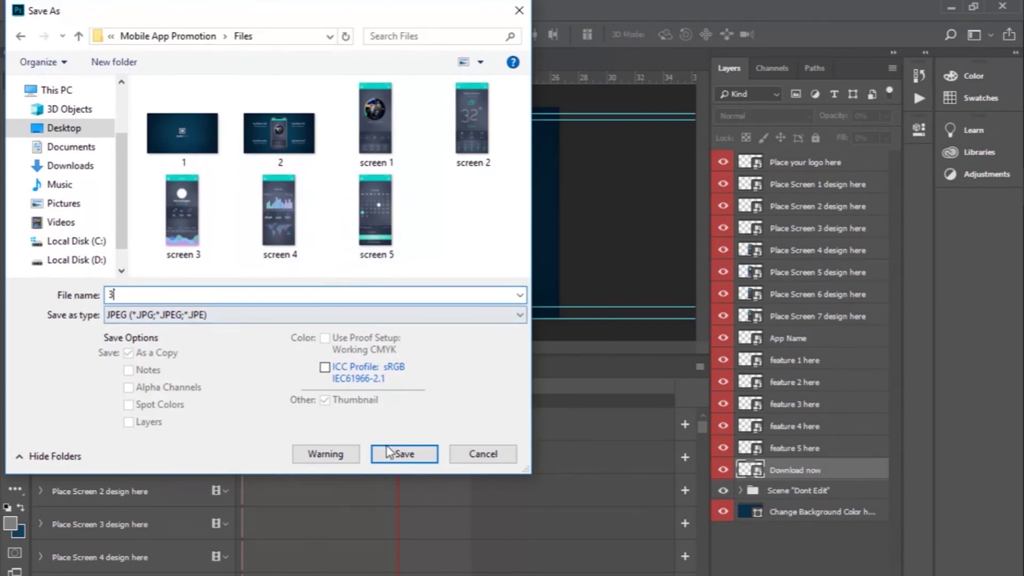
left_click(389, 453)
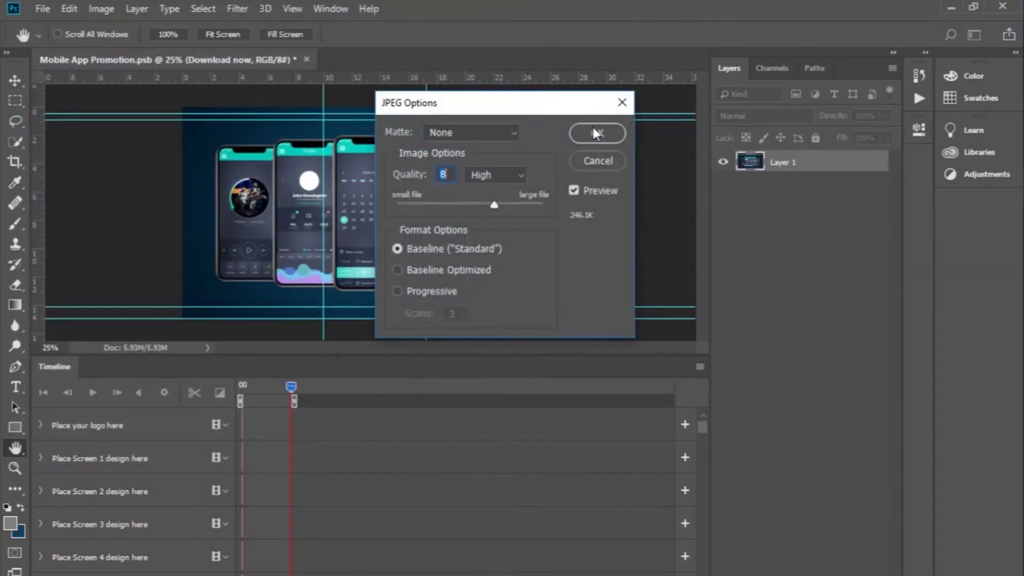
left_click(597, 133)
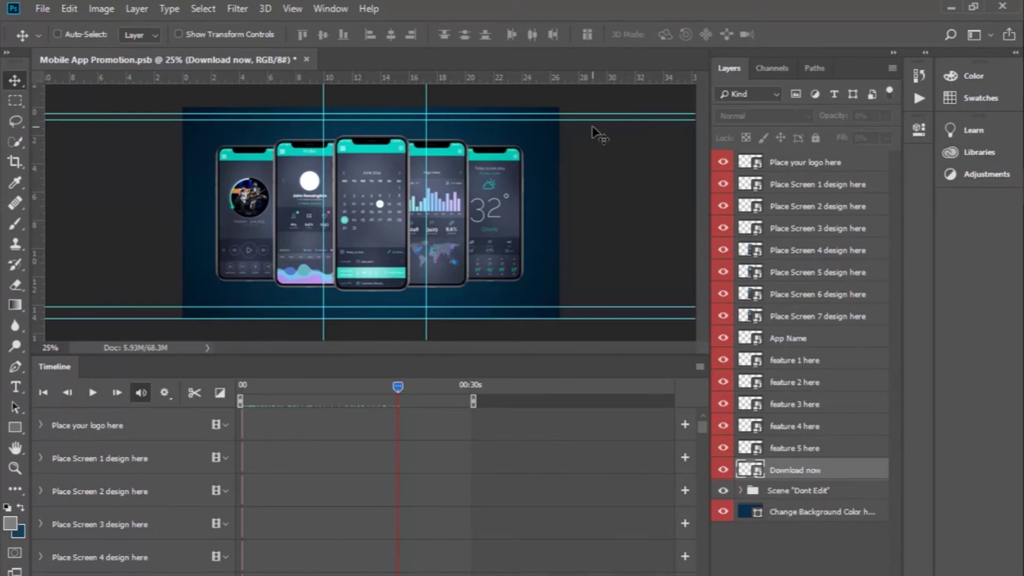
Minimize the editor, open the exported logo frame in Photos and browse through frames 2 and 3
left_click(945, 8)
double_click(172, 118)
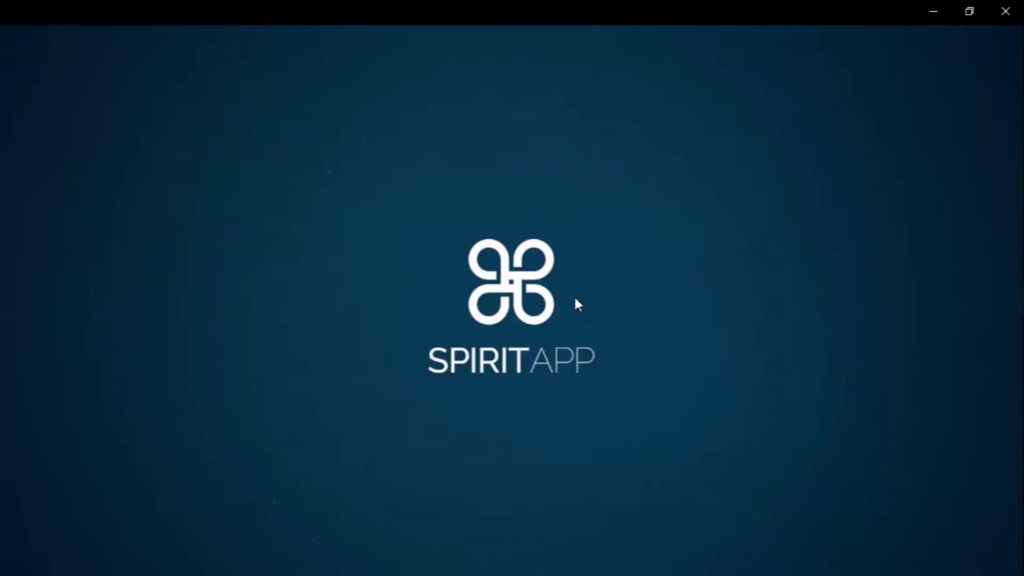
left_click(968, 320)
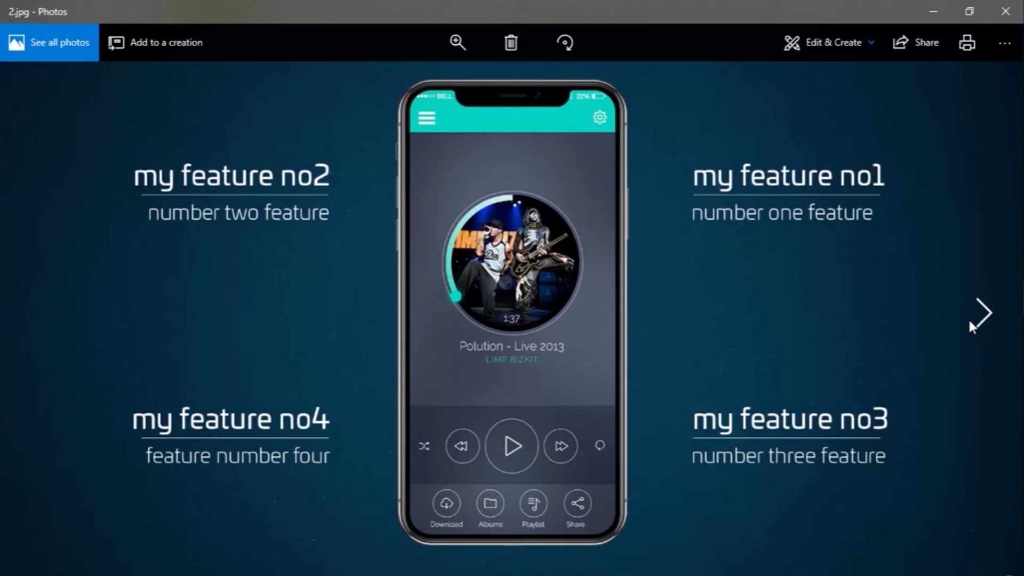
left_click(968, 319)
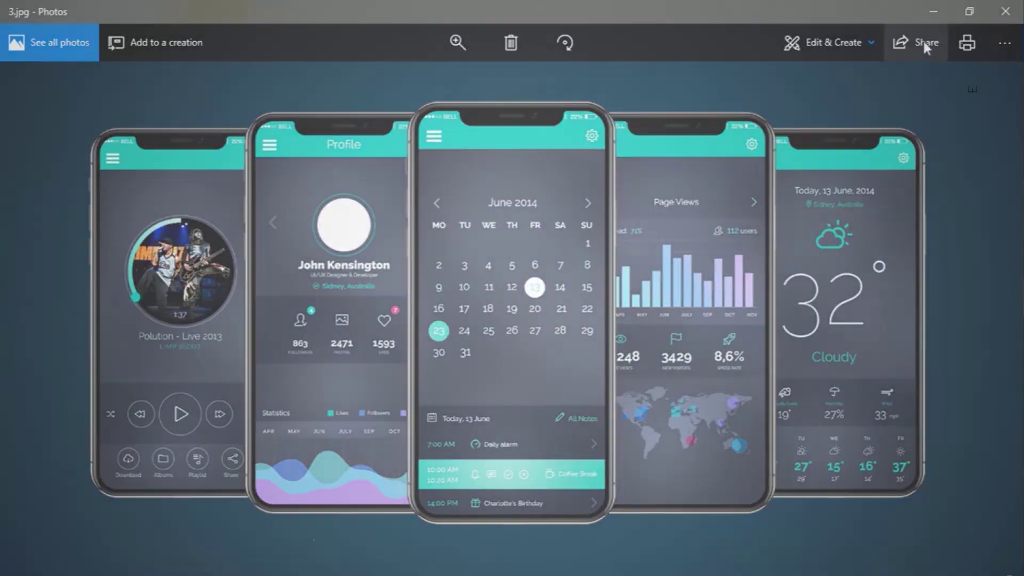